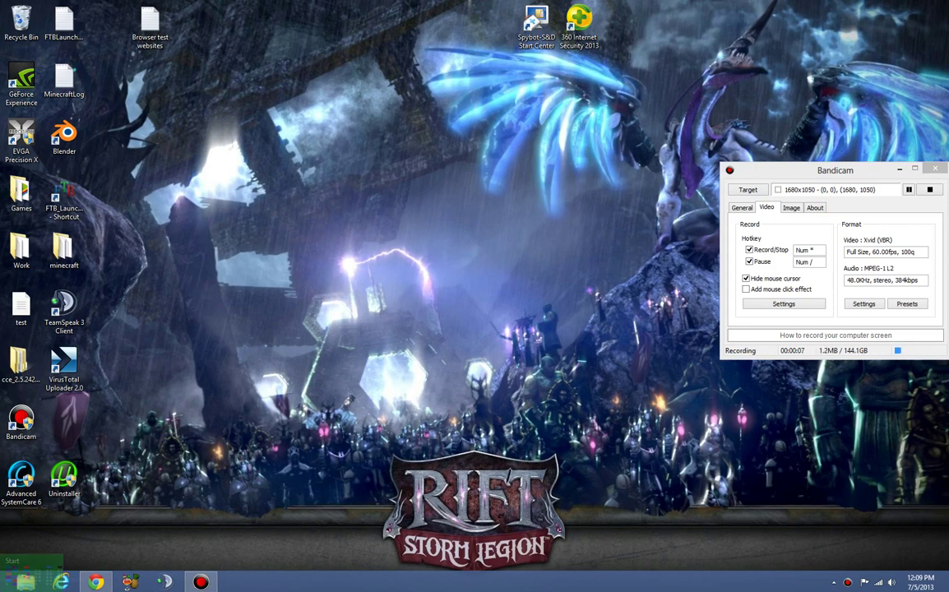
Open the Run dialog with Win+R after briefly opening the Start corner menu and Start screen
right_click(3, 589)
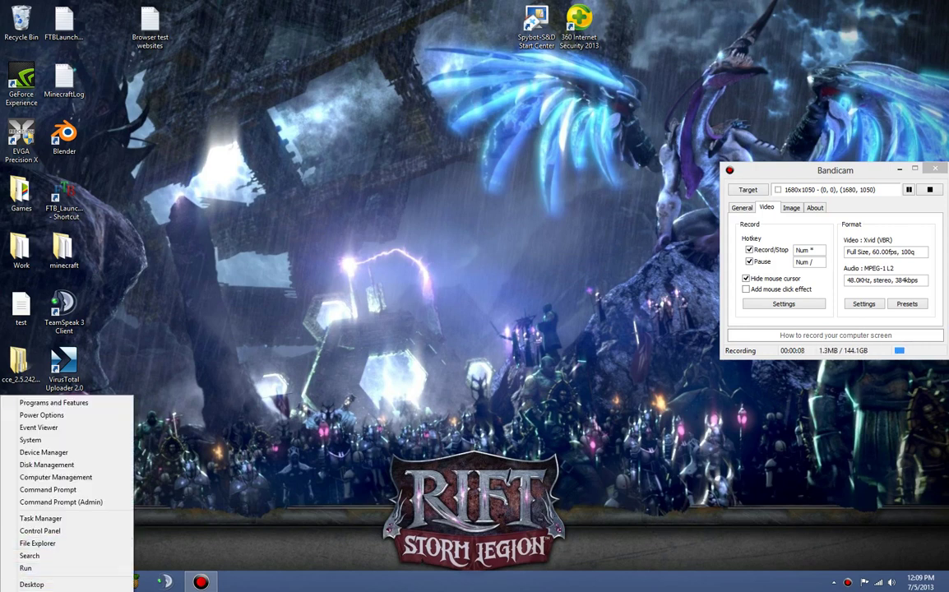
click(40, 518)
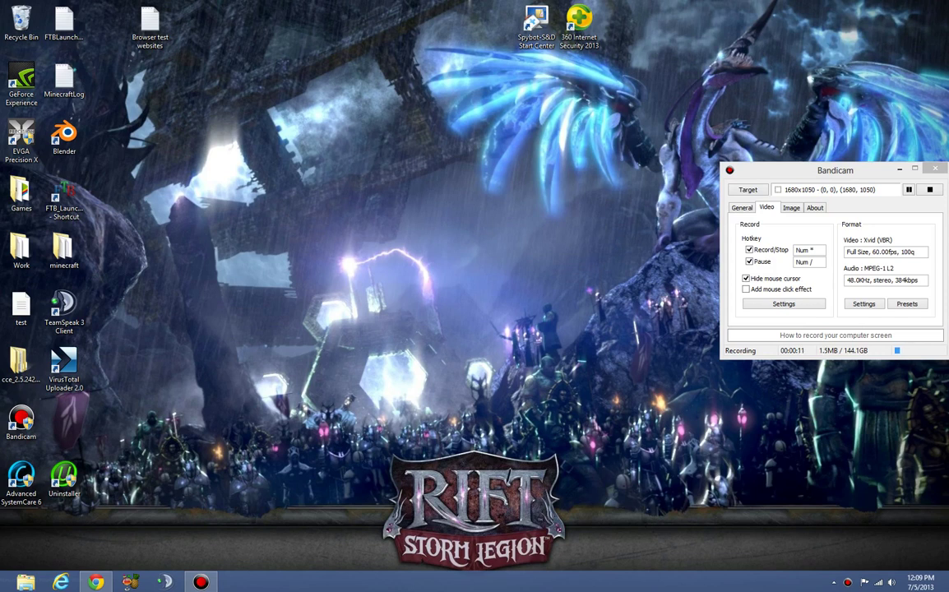
key(super)
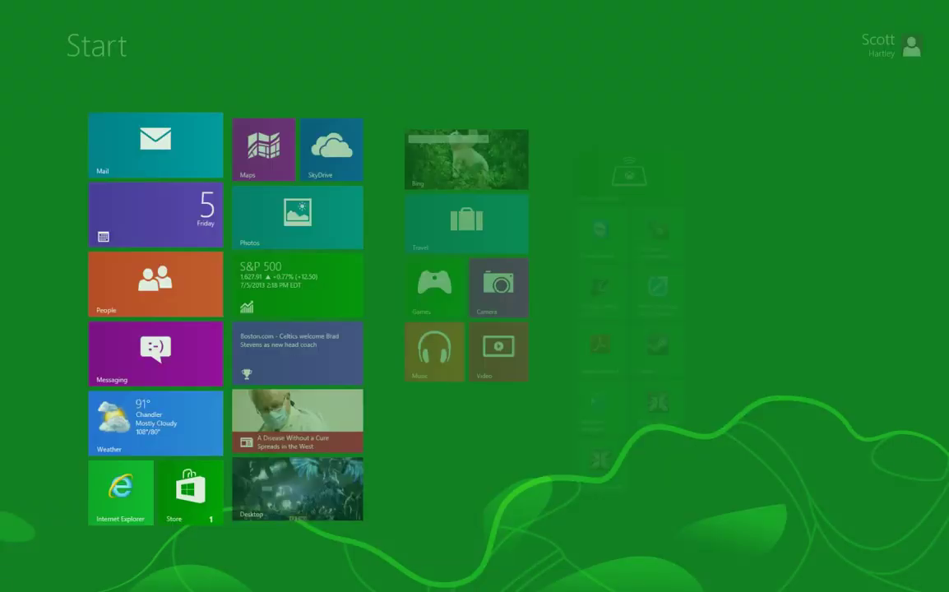
key(super)
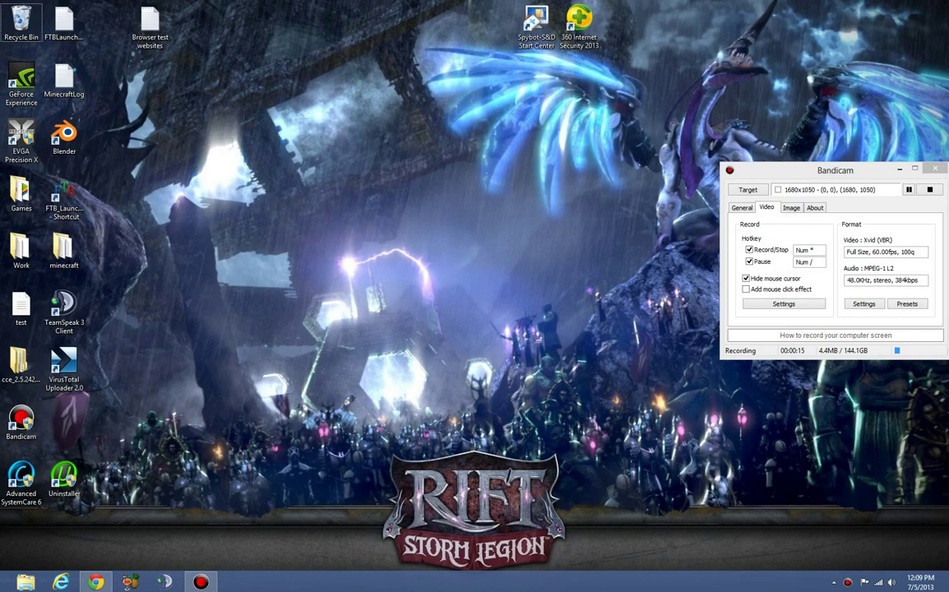
key(super+r)
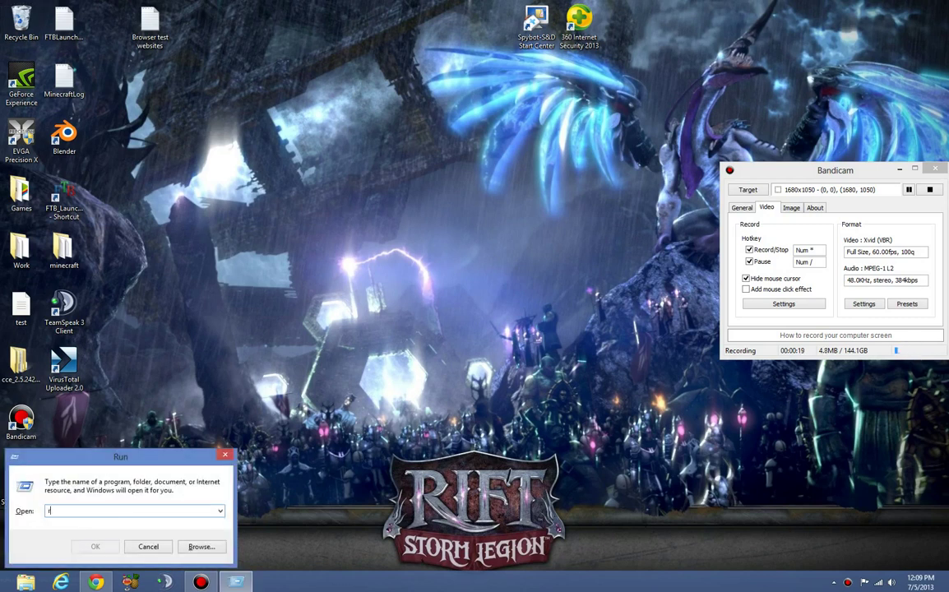
text(reg)
text(edit)
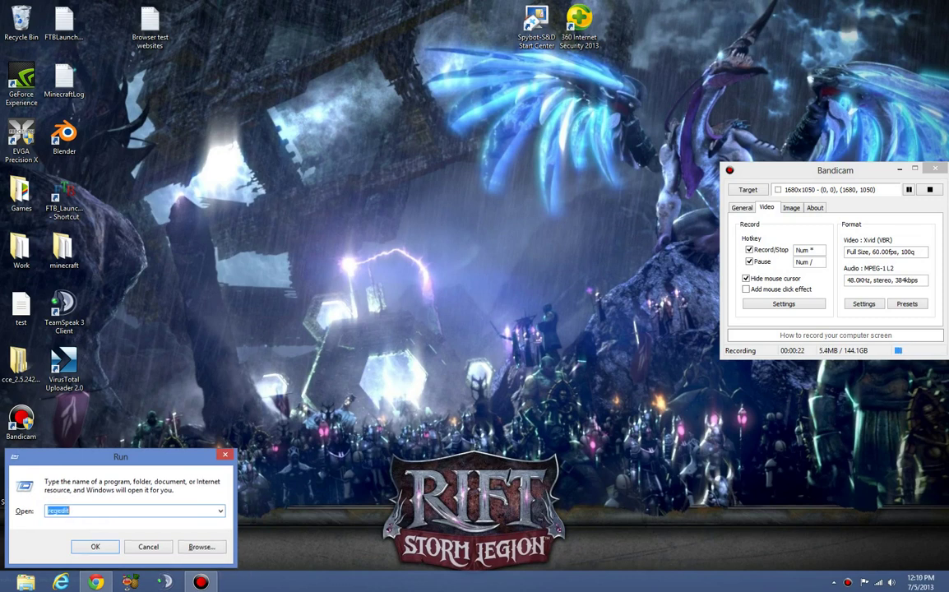
Launch Registry Editor by running the regedit command
key(Return)
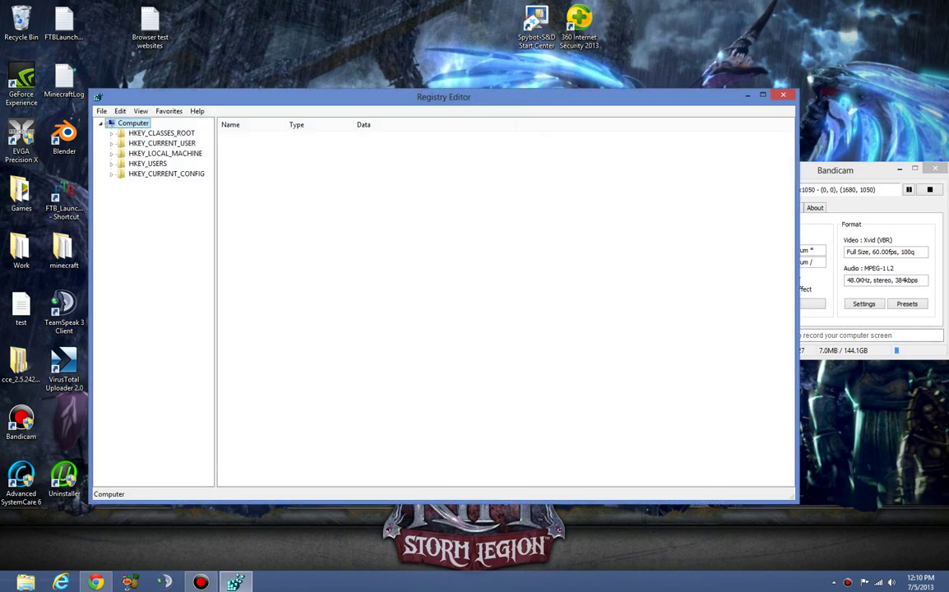
Move Registry Editor to the top-left corner and dismiss the desktop New menu unused
drag(443, 97, 379, 50)
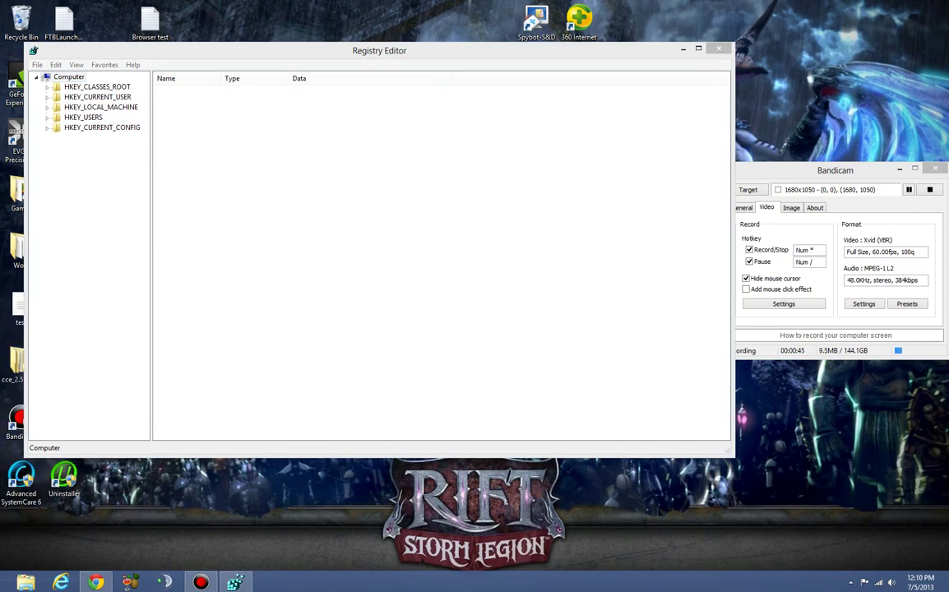
right_click(224, 372)
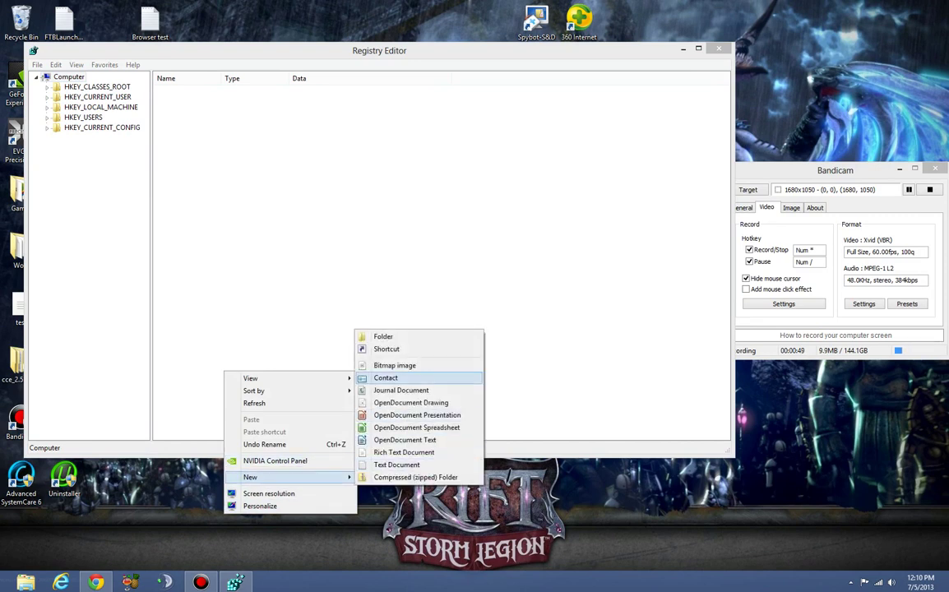
key(Escape)
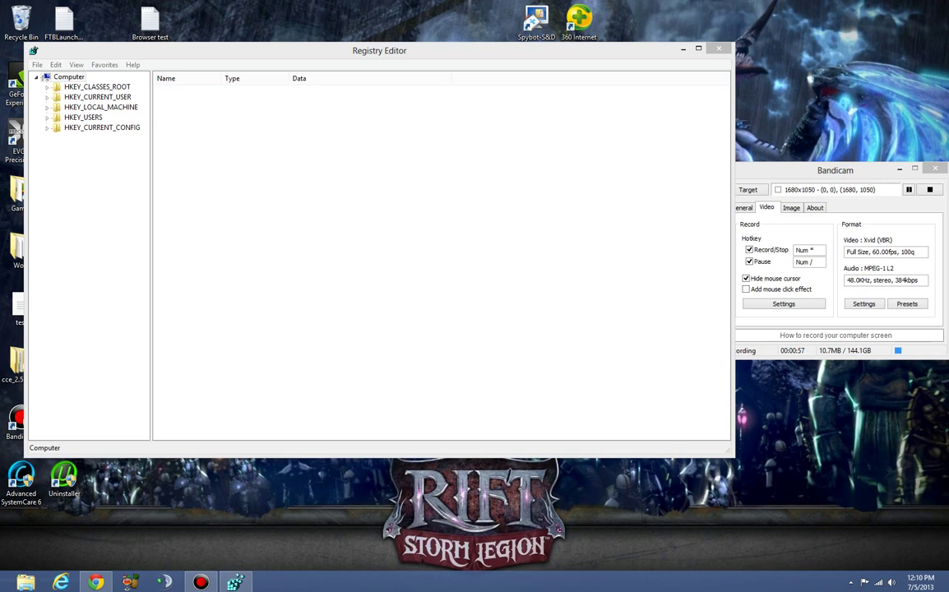
double_click(97, 86)
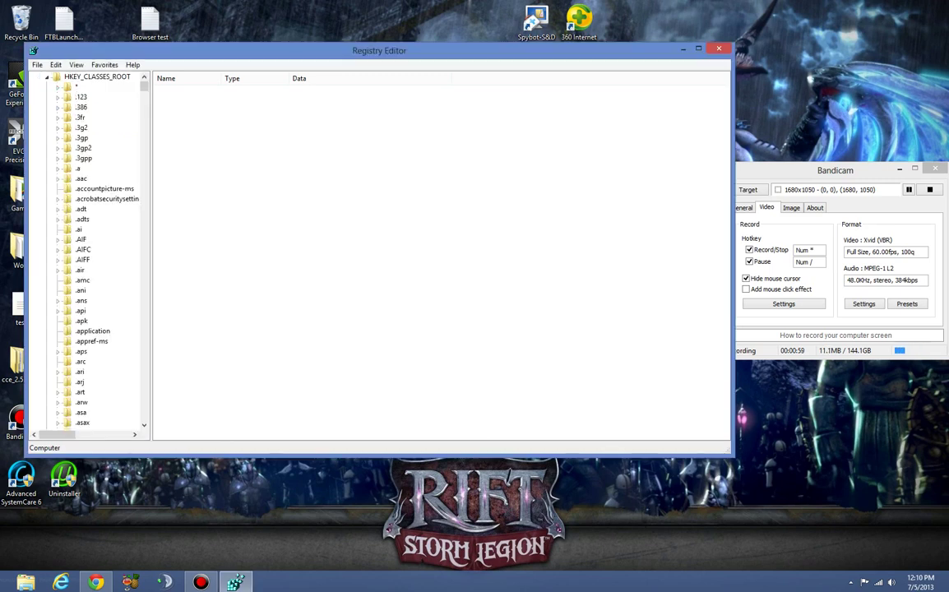
scroll(90, 247, down, 5)
scroll(91, 247, down, 5)
scroll(91, 247, down, 10)
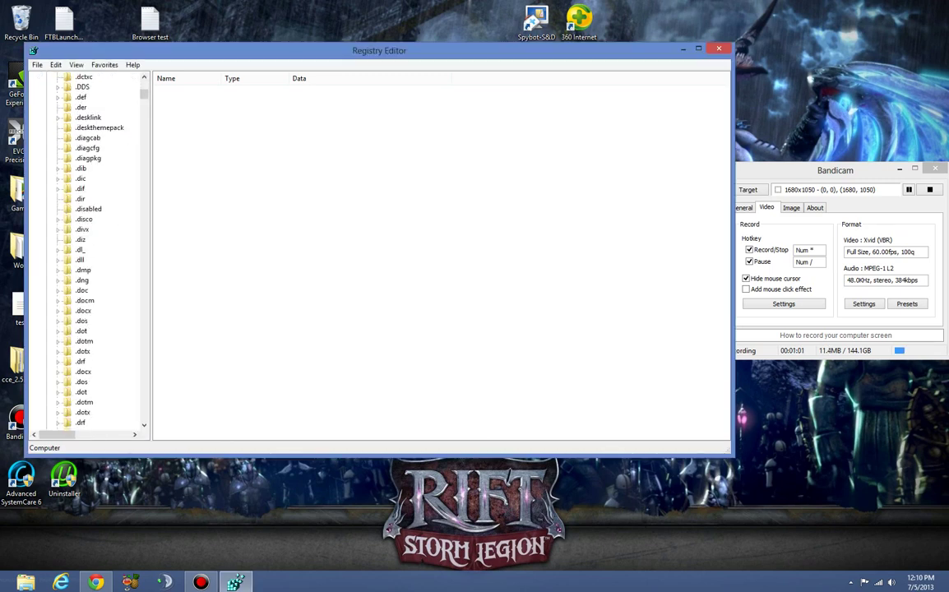
scroll(90, 246, down, 10)
scroll(91, 247, down, 10)
scroll(91, 246, down, 10)
scroll(90, 247, down, 10)
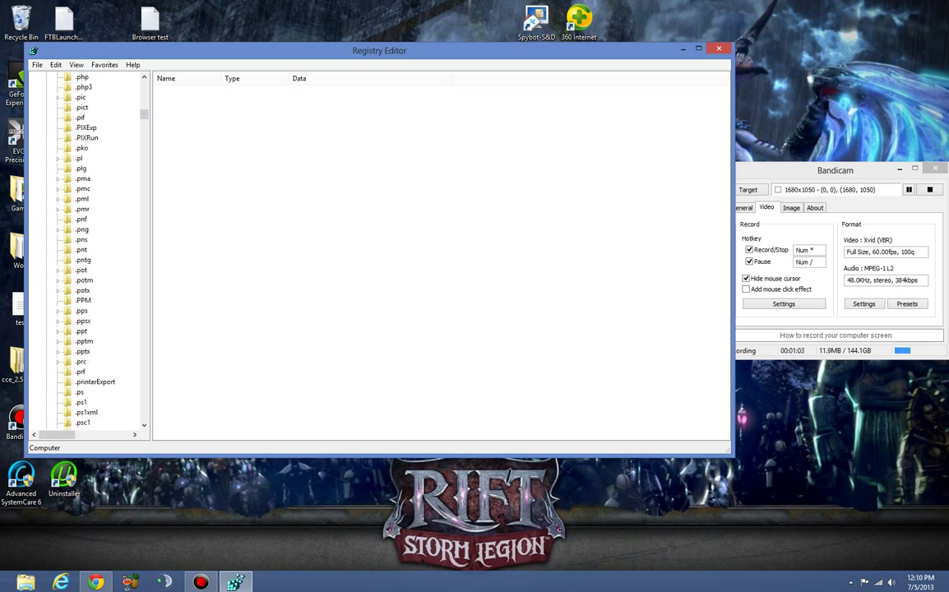
scroll(90, 247, down, 10)
scroll(90, 247, down, 10)
scroll(90, 247, down, 10)
scroll(91, 247, down, 10)
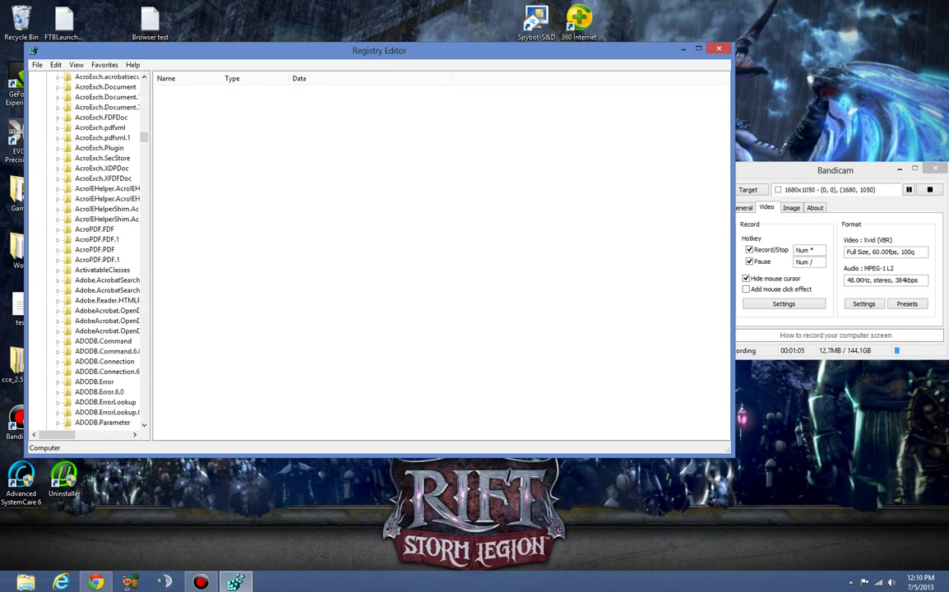
scroll(90, 247, down, 5)
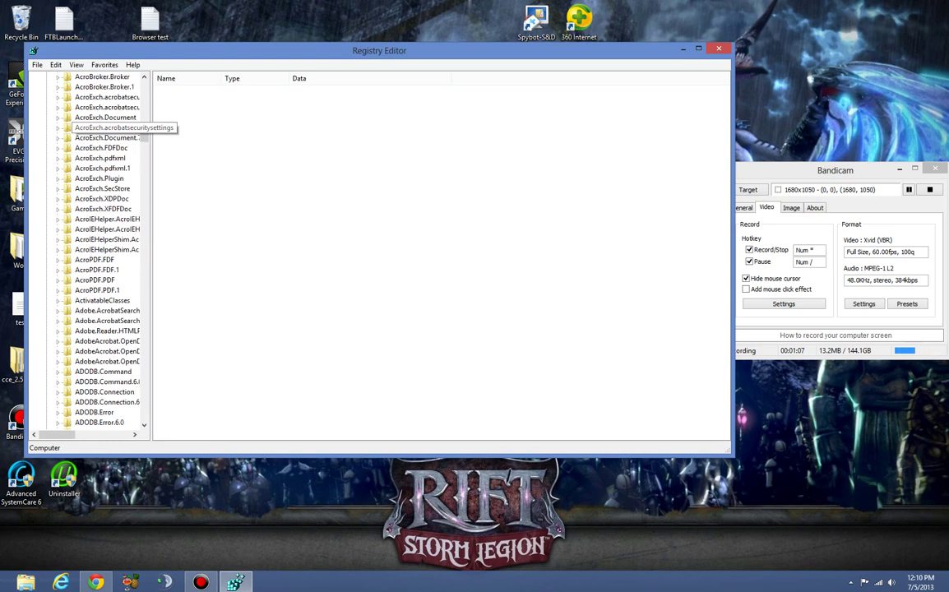
scroll(90, 247, down, 5)
scroll(90, 247, down, 8)
scroll(90, 247, down, 8)
scroll(90, 247, down, 8)
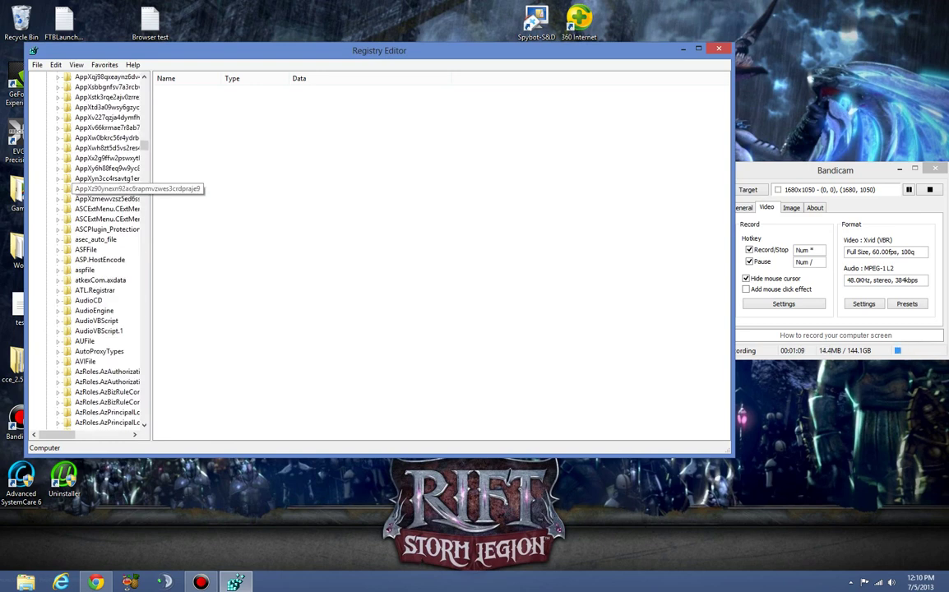
scroll(91, 247, down, 8)
scroll(91, 247, down, 8)
scroll(91, 247, down, 8)
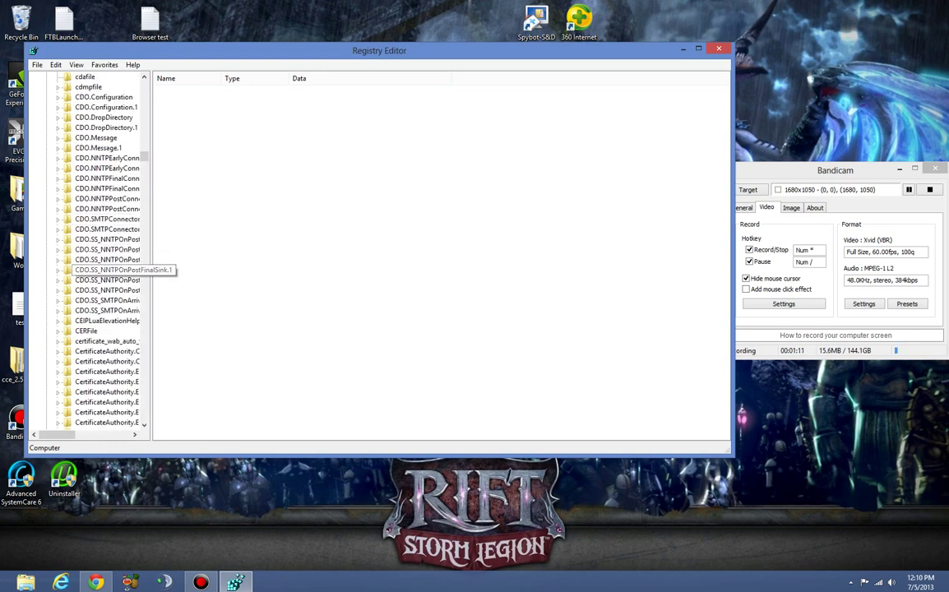
scroll(91, 247, down, 3)
scroll(91, 313, down, 8)
scroll(90, 313, down, 8)
scroll(90, 312, down, 8)
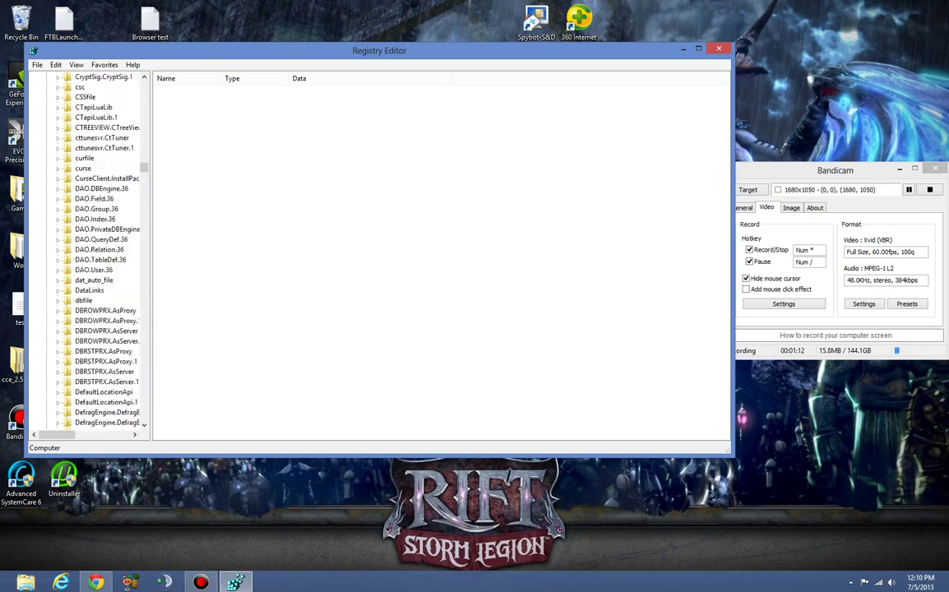
scroll(91, 313, down, 8)
scroll(90, 312, down, 8)
scroll(90, 313, down, 8)
scroll(91, 313, down, 8)
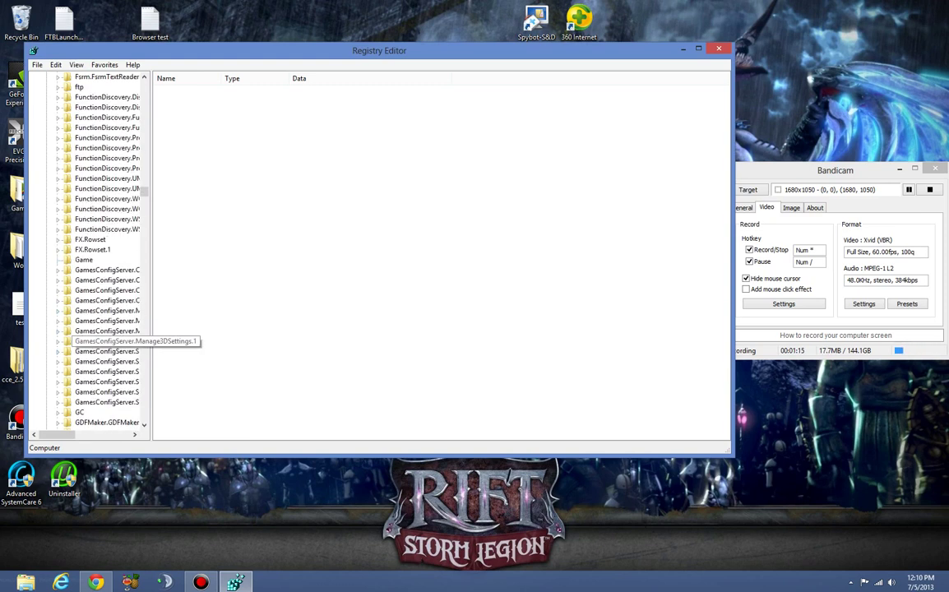
scroll(91, 312, down, 8)
scroll(91, 312, down, 5)
scroll(90, 313, up, 4)
scroll(90, 313, up, 8)
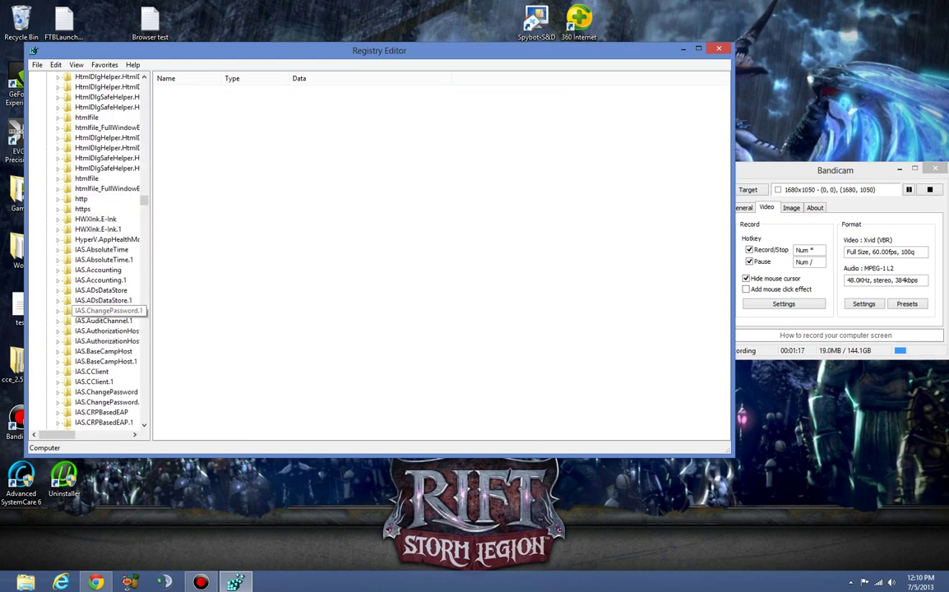
scroll(90, 313, up, 6)
scroll(91, 312, up, 8)
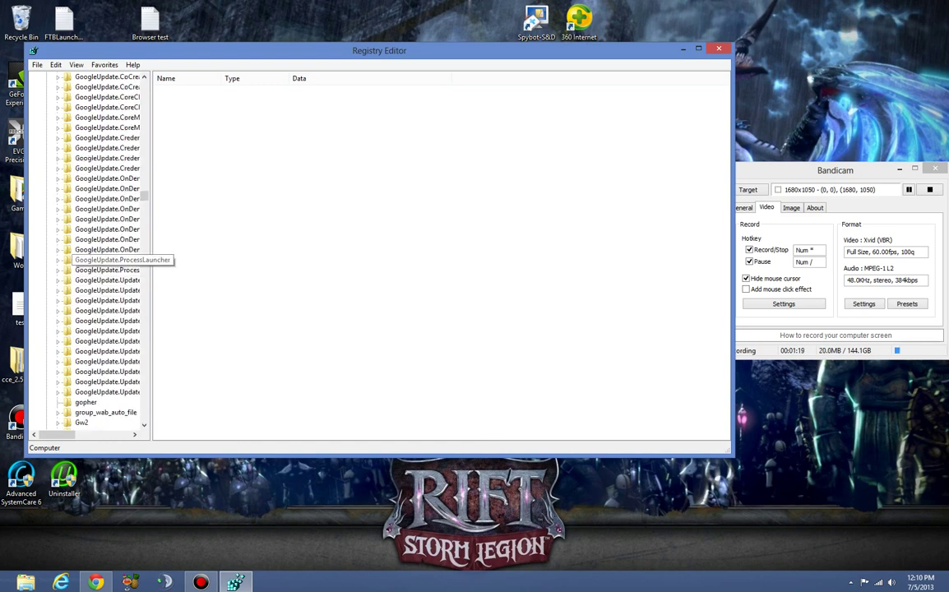
scroll(91, 313, down, 3)
scroll(91, 312, down, 10)
scroll(91, 312, down, 8)
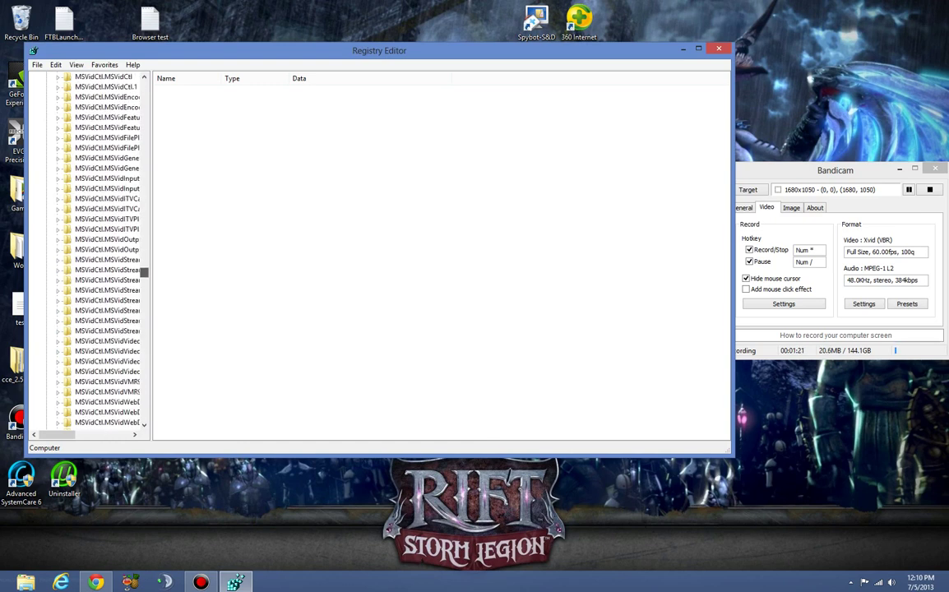
scroll(91, 313, down, 8)
scroll(91, 313, down, 8)
scroll(91, 312, down, 10)
scroll(90, 313, down, 8)
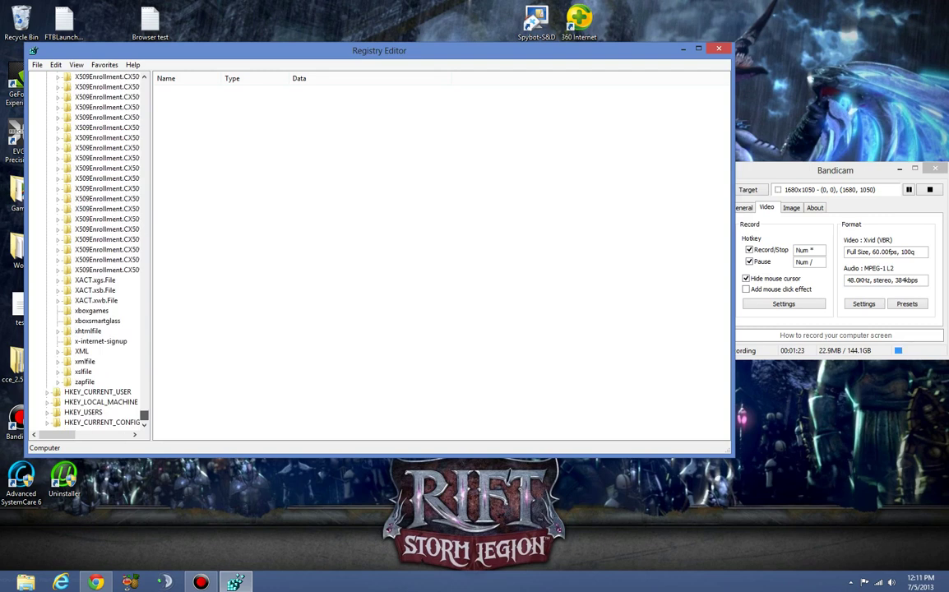
scroll(90, 312, up, 8)
scroll(90, 313, up, 10)
scroll(91, 312, up, 10)
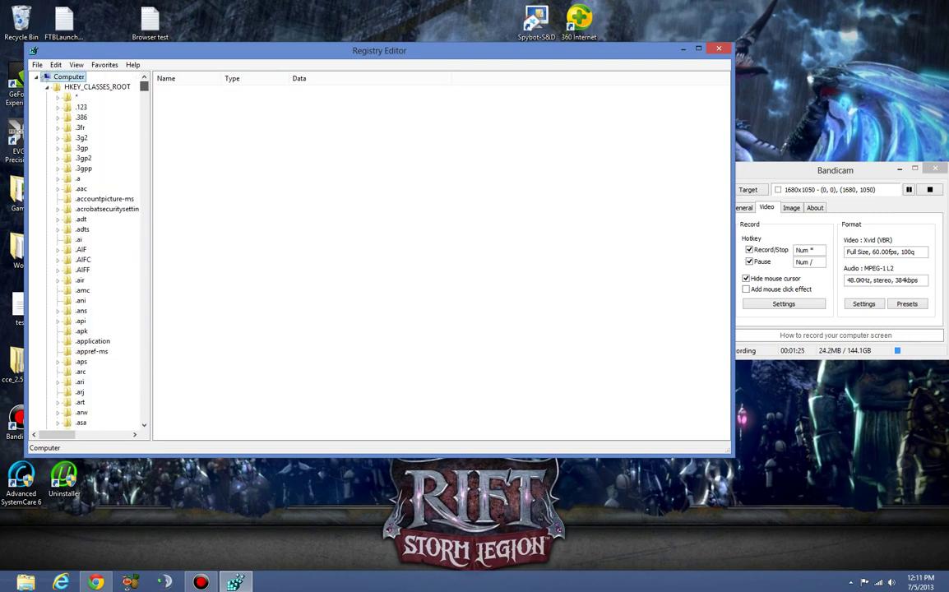
click(47, 86)
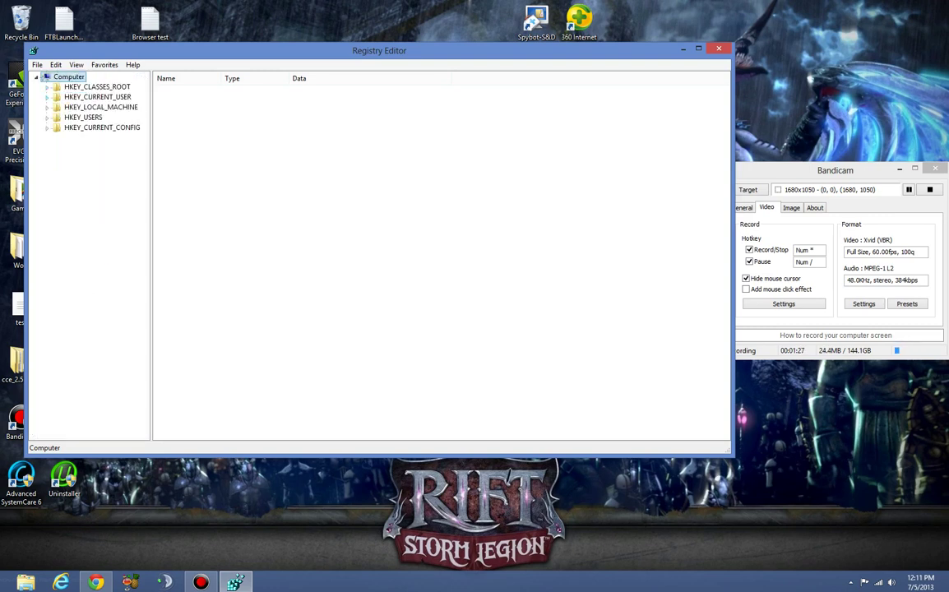
Expand HKEY_CURRENT_USER\Software and view the AVG key's values
click(47, 97)
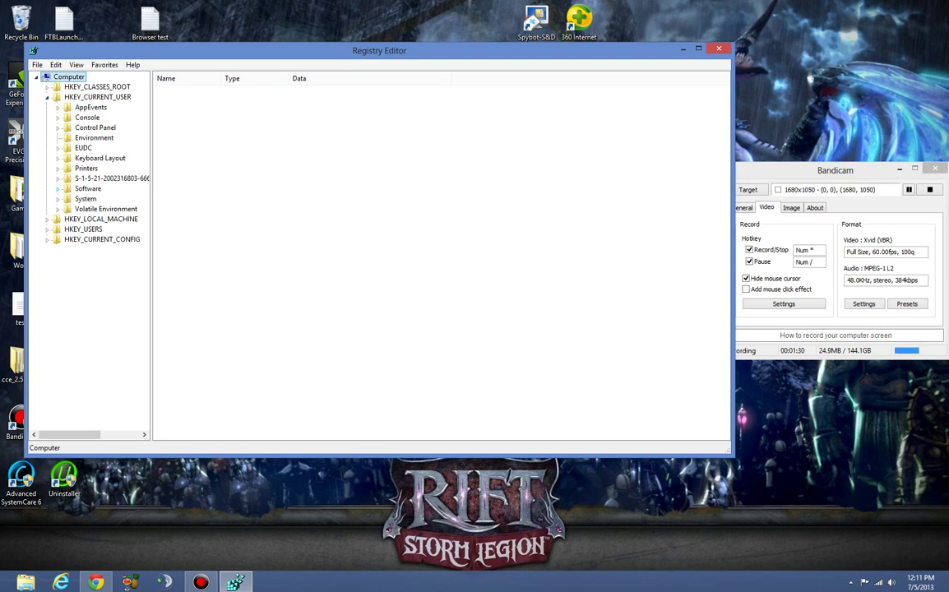
click(58, 188)
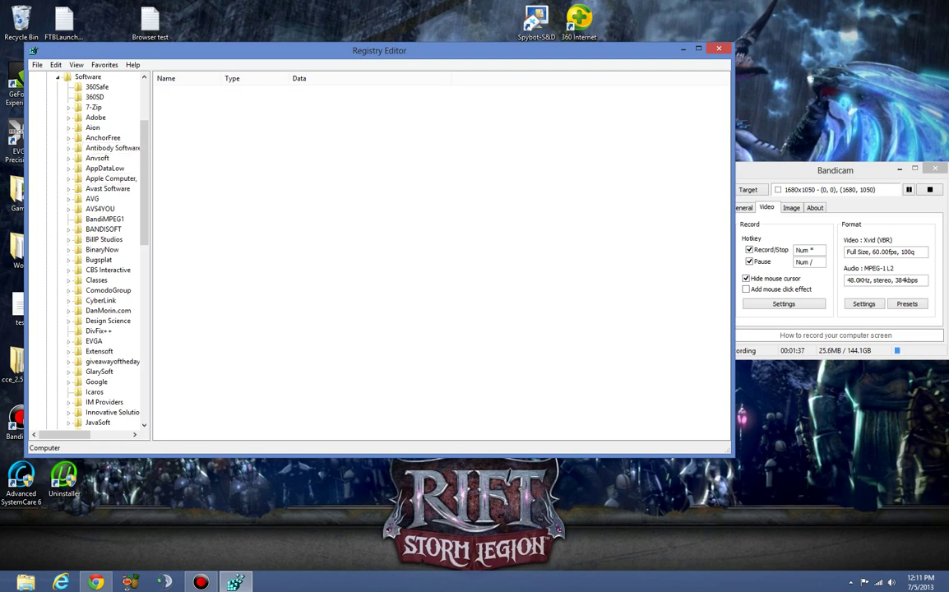
click(92, 199)
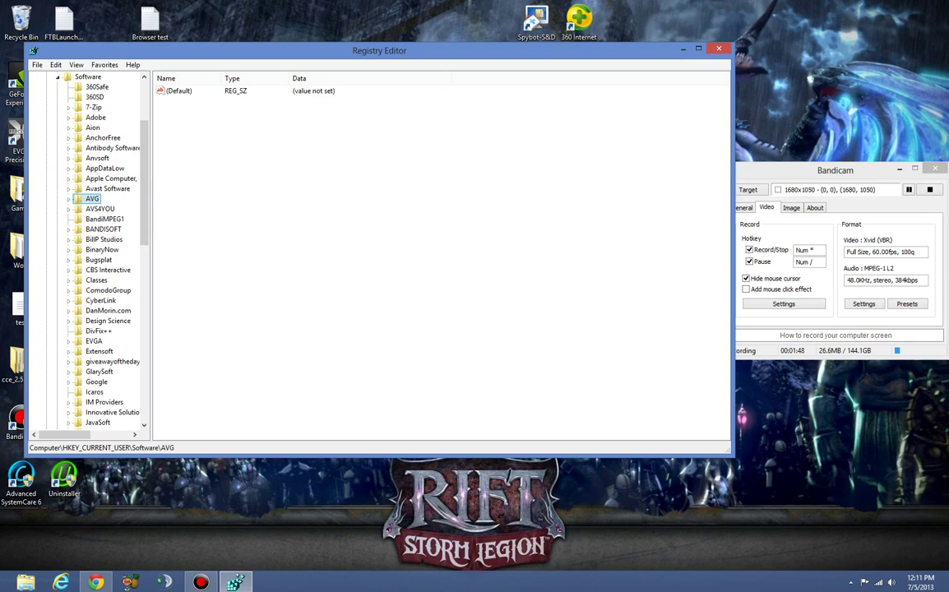
Delete the AVG and Avast Software keys from HKEY_CURRENT_USER\Software
right_click(92, 198)
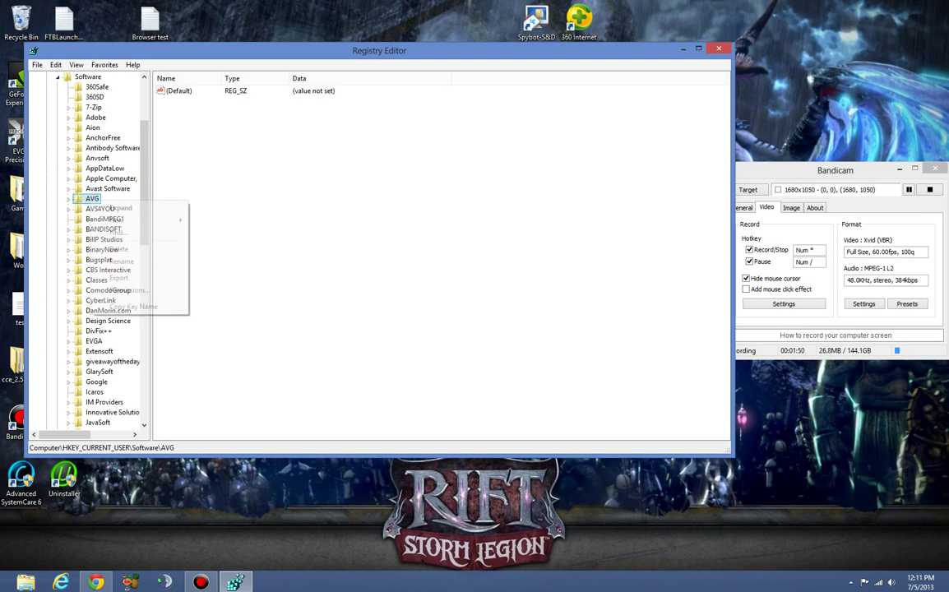
click(118, 248)
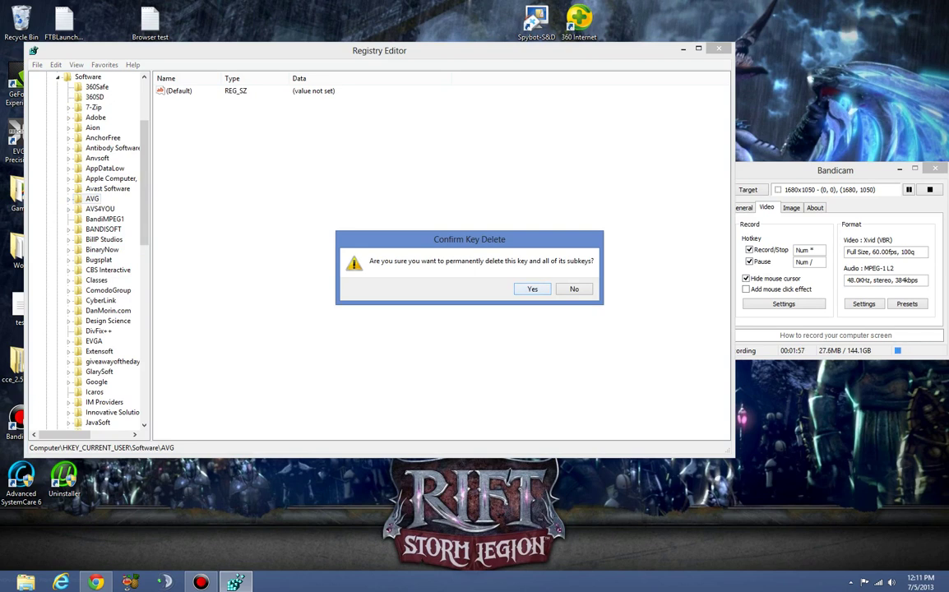
click(532, 288)
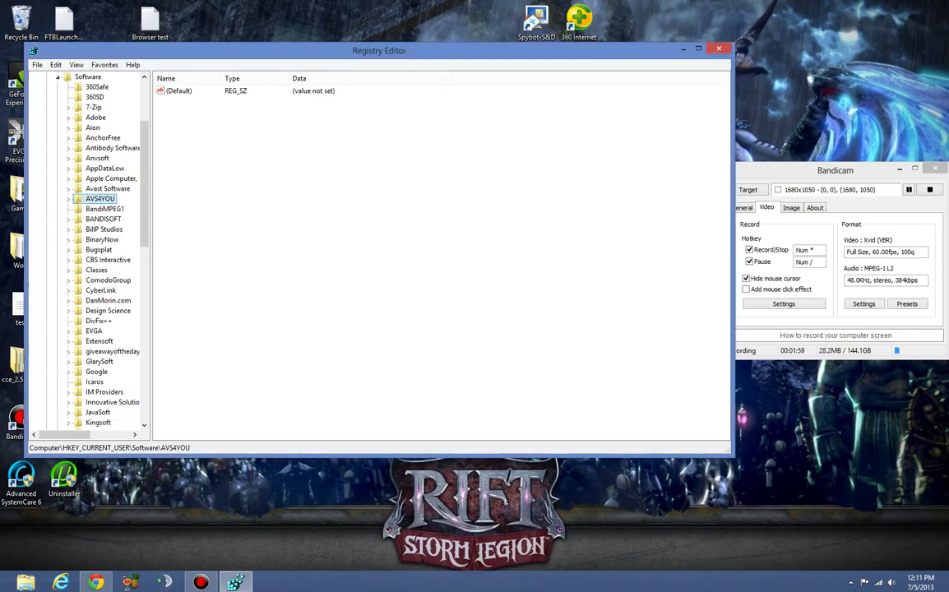
key(Up)
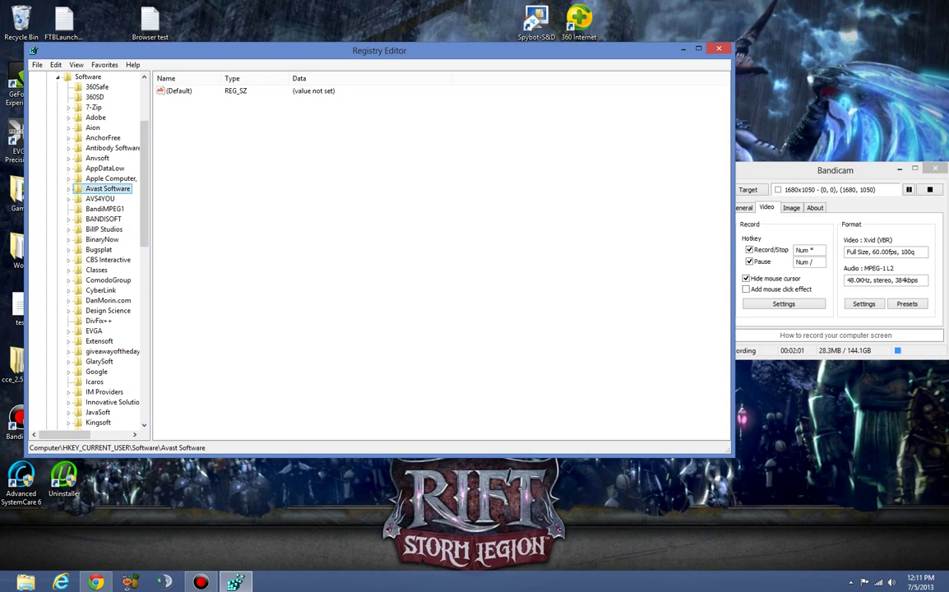
right_click(107, 188)
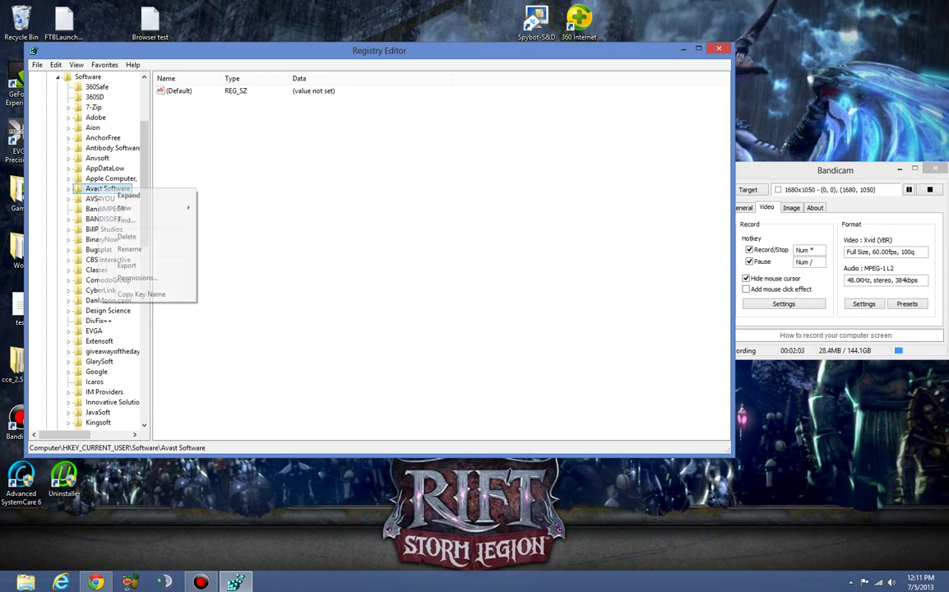
click(126, 239)
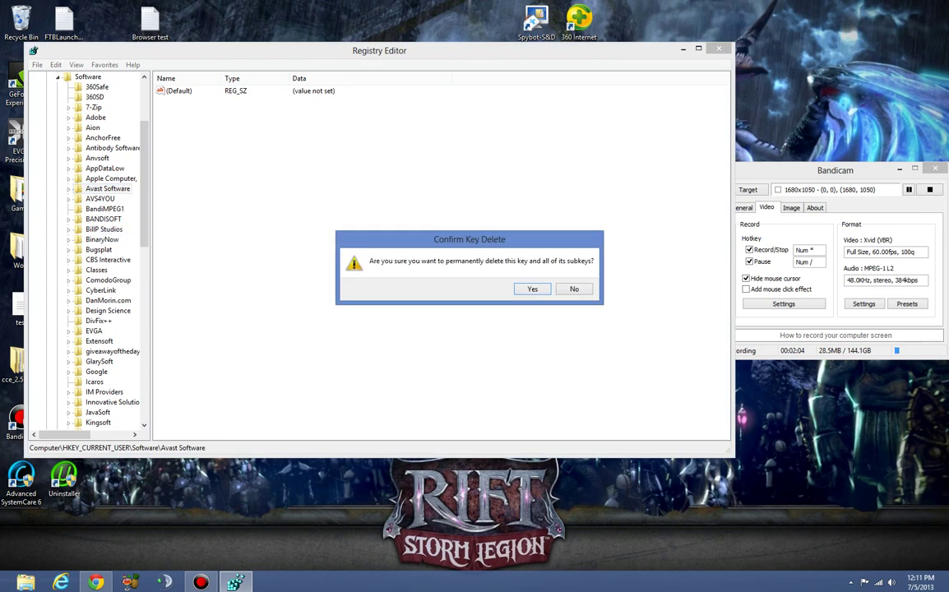
click(531, 288)
key(Up)
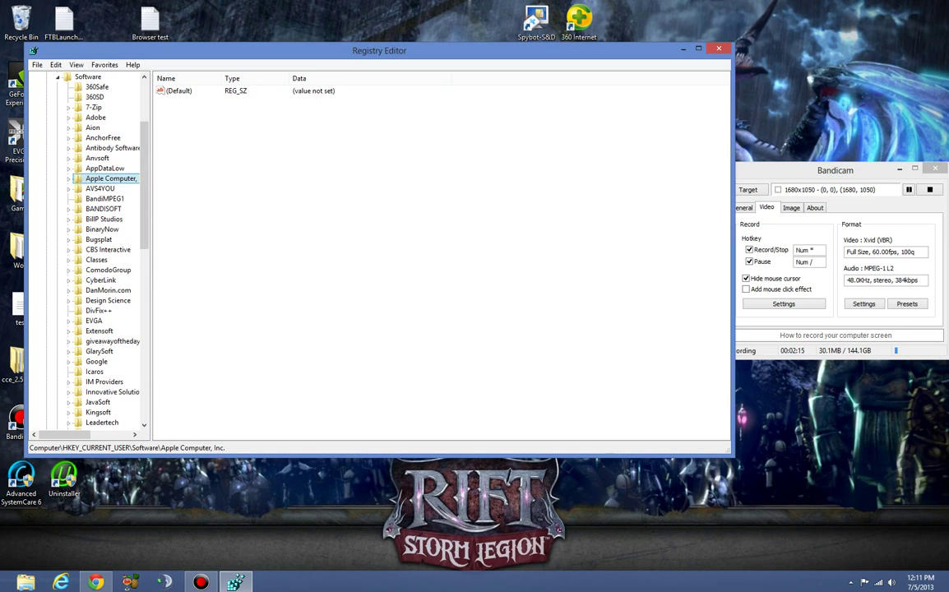
Delete the GlarySoft and AVS4YOU keys
right_click(98, 352)
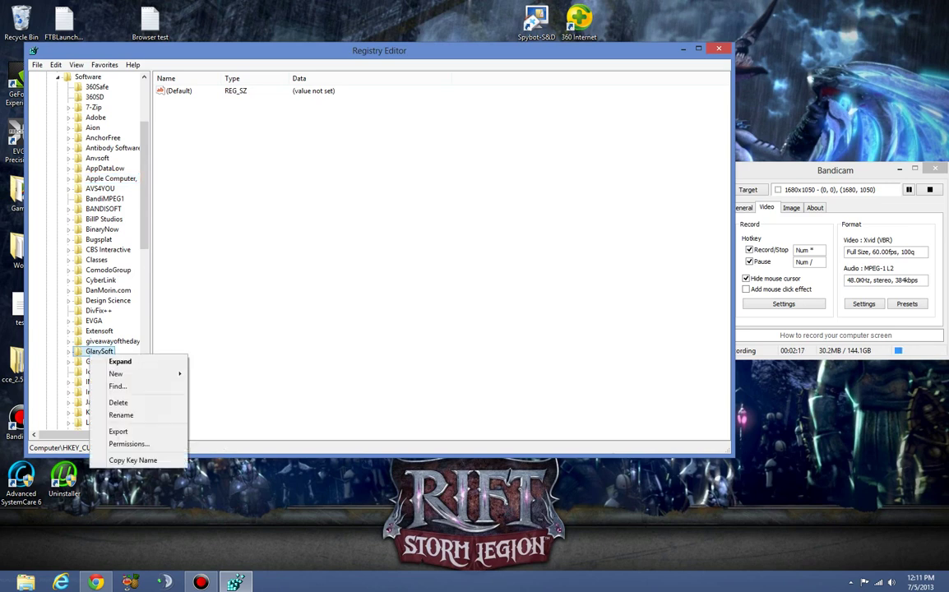
click(107, 363)
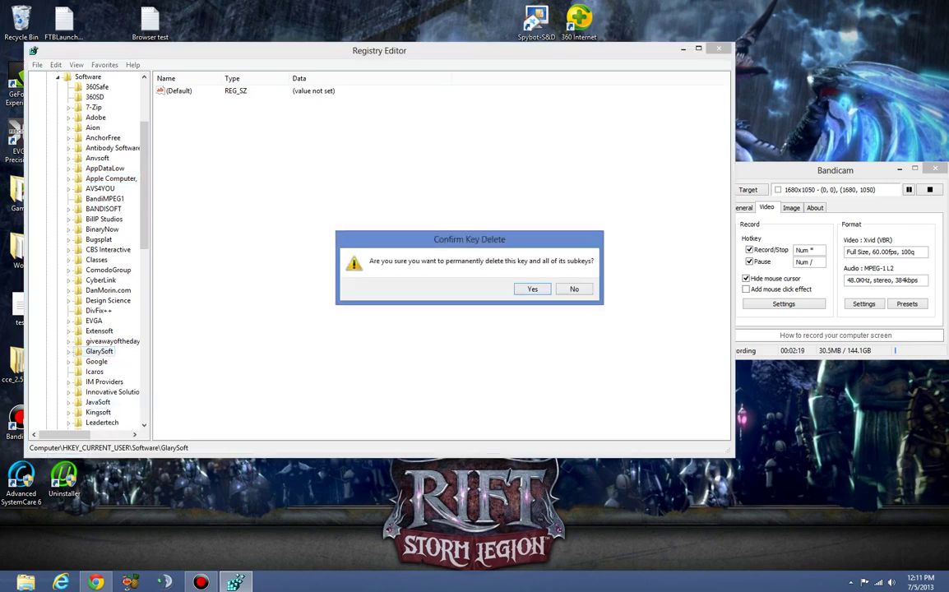
key(Return)
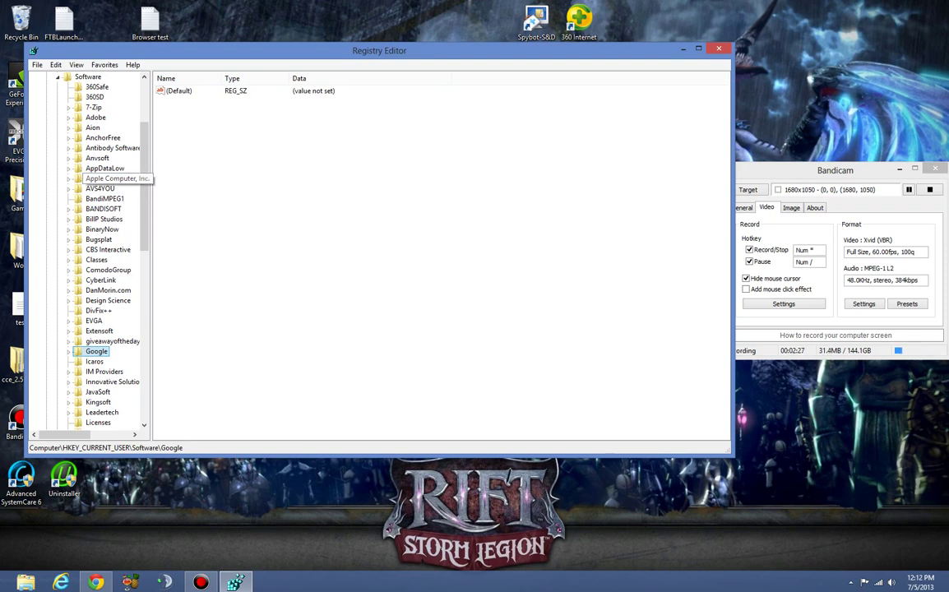
click(99, 189)
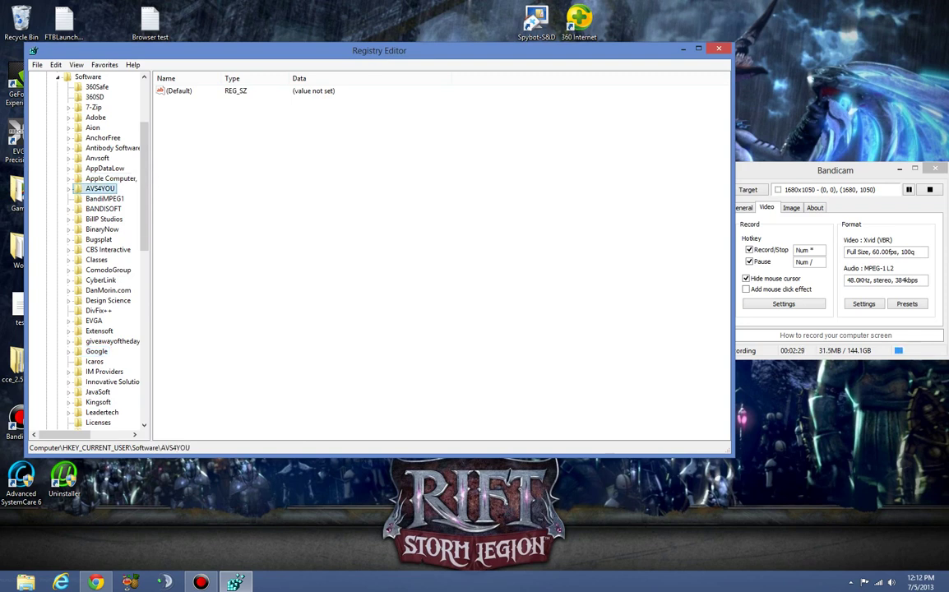
right_click(100, 188)
click(136, 236)
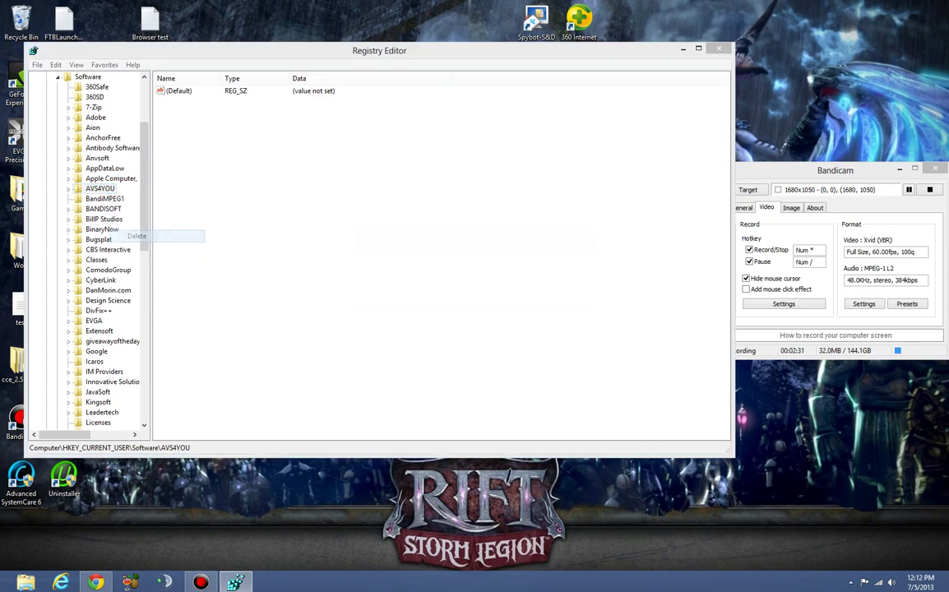
click(515, 236)
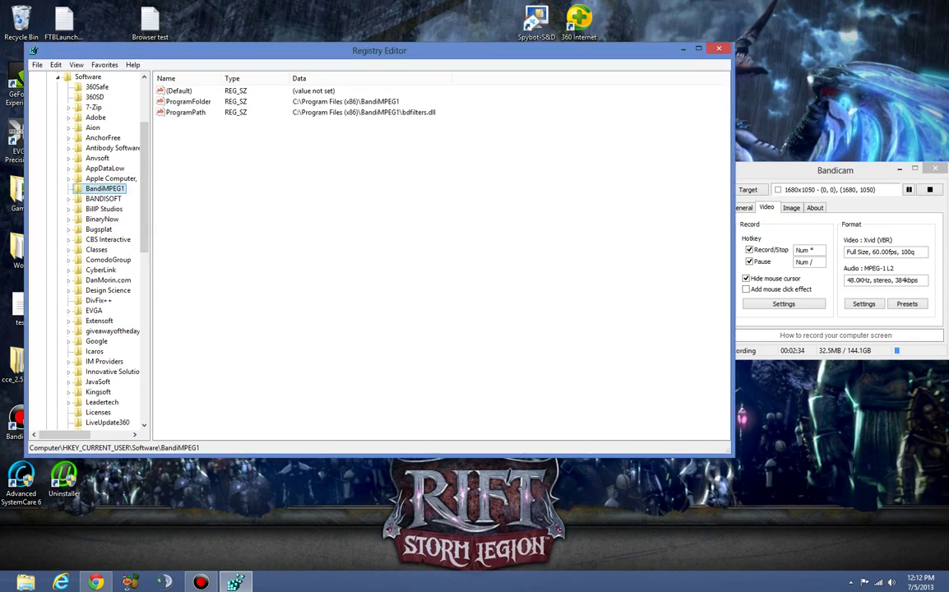
Delete the Kingsoft key
click(98, 392)
right_click(98, 392)
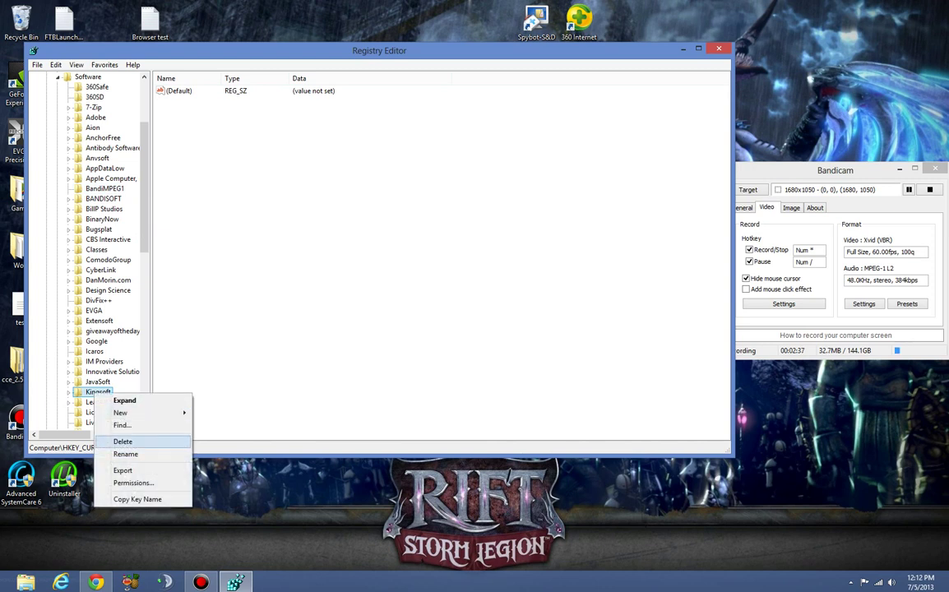
click(123, 398)
click(532, 288)
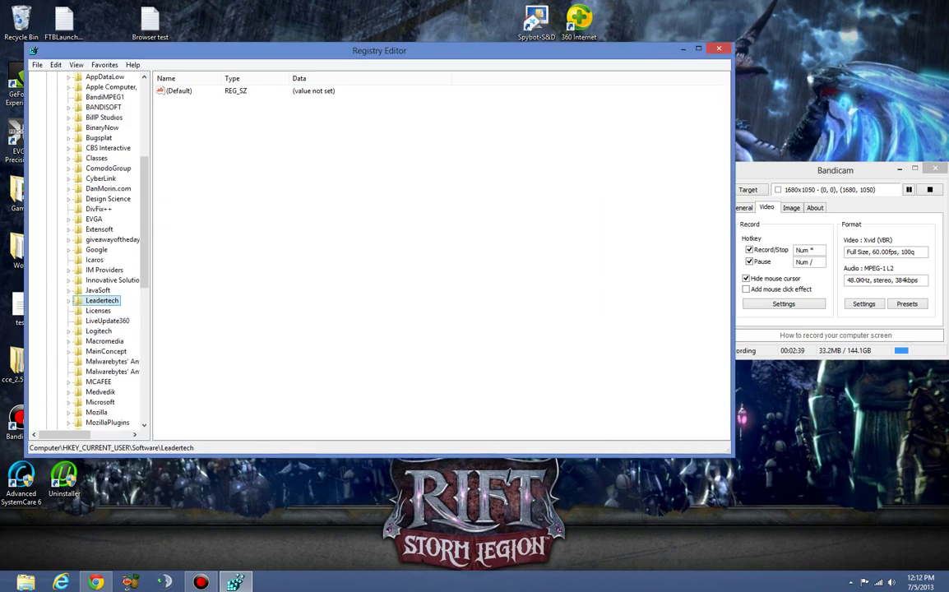
scroll(99, 272, down, 4)
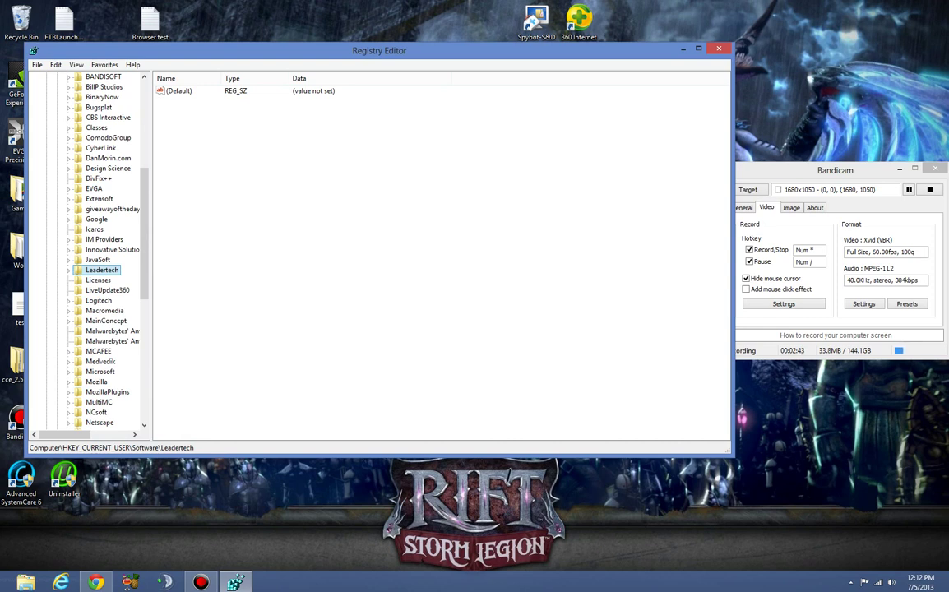
click(98, 351)
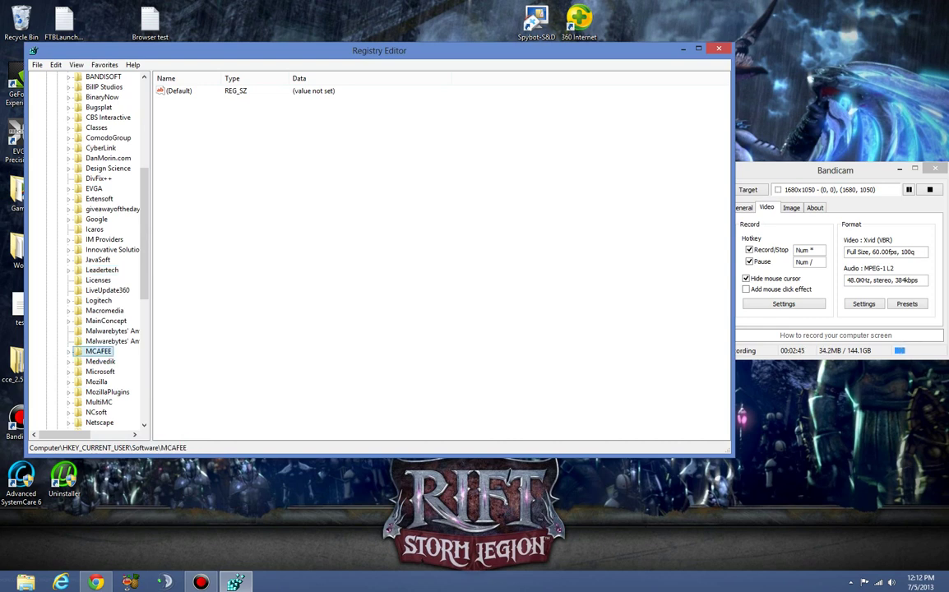
right_click(97, 351)
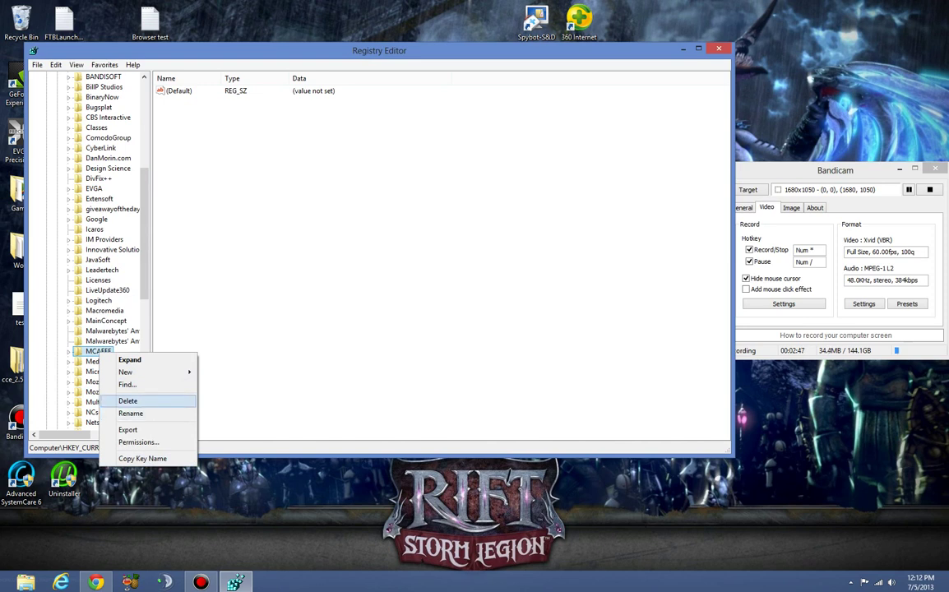
click(127, 362)
key(Return)
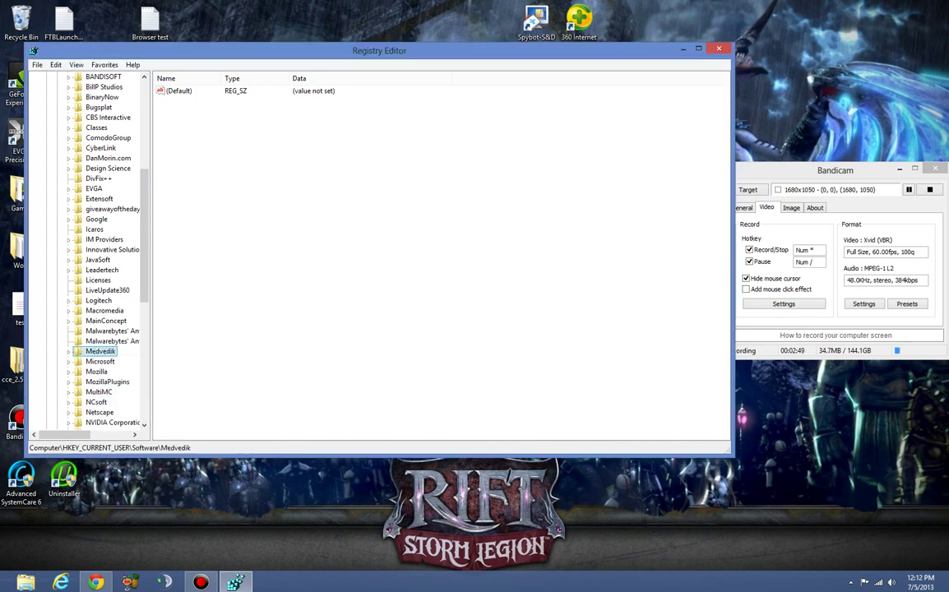
click(111, 341)
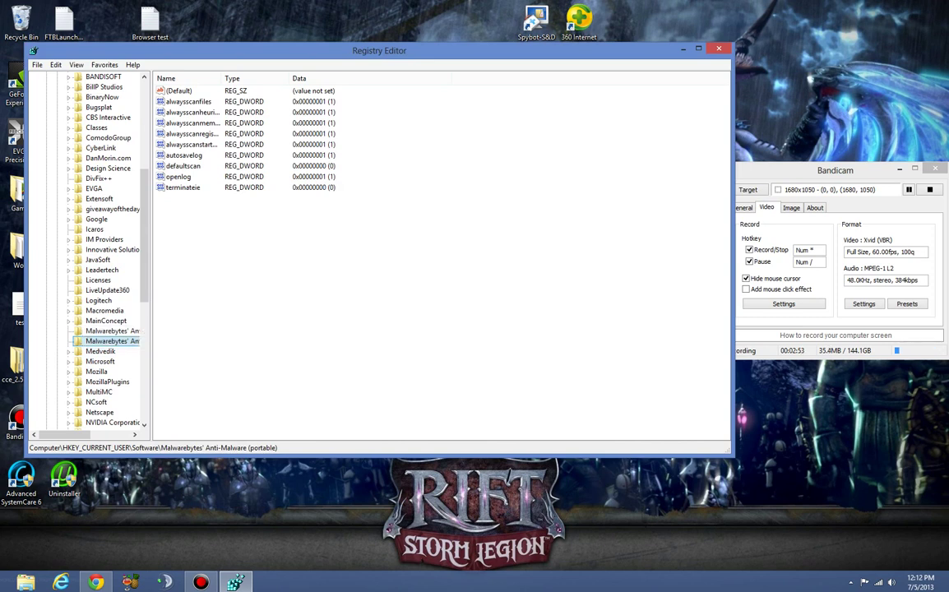
key(Up)
key(Up)
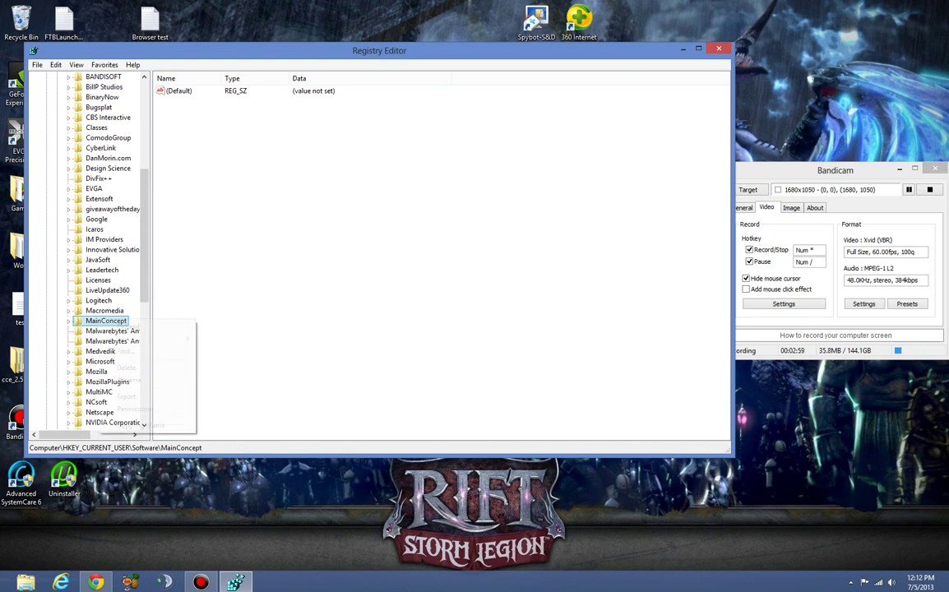
right_click(105, 321)
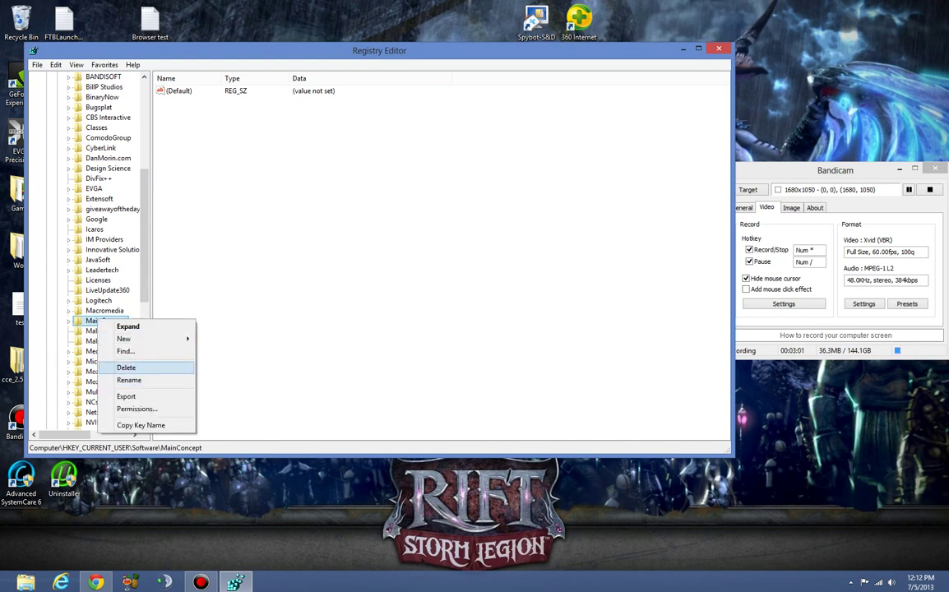
click(126, 367)
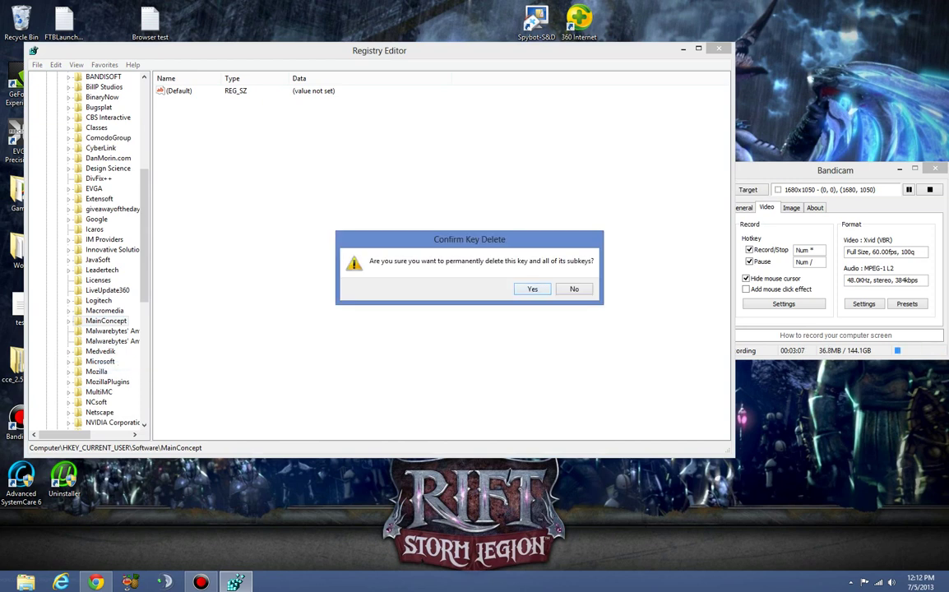
key(Return)
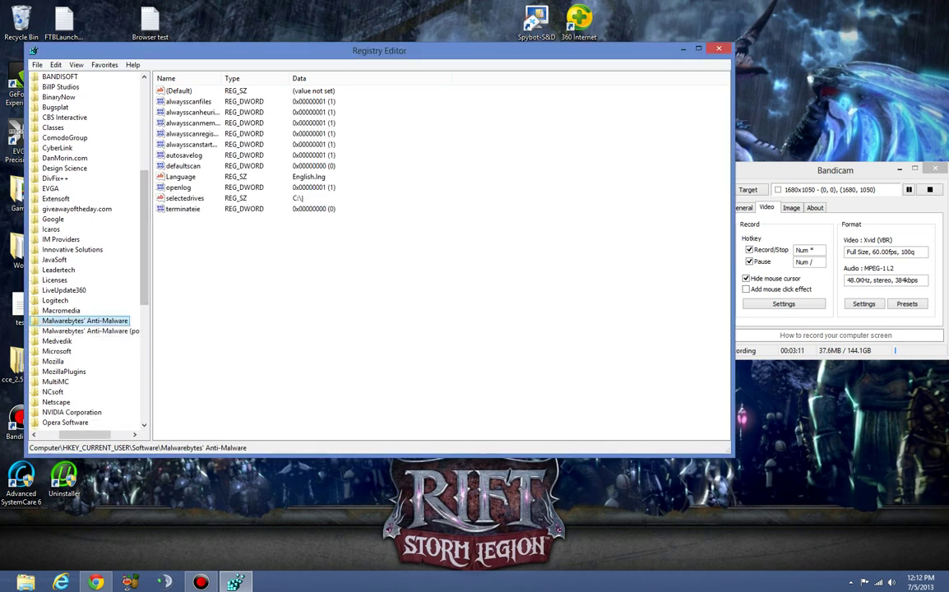
scroll(86, 247, left, 2)
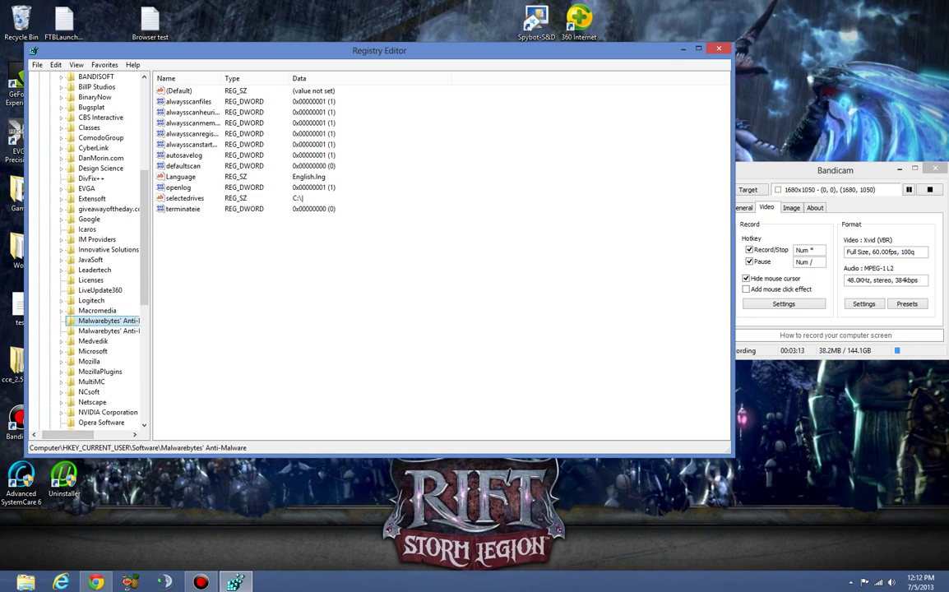
key(Up)
key(Down)
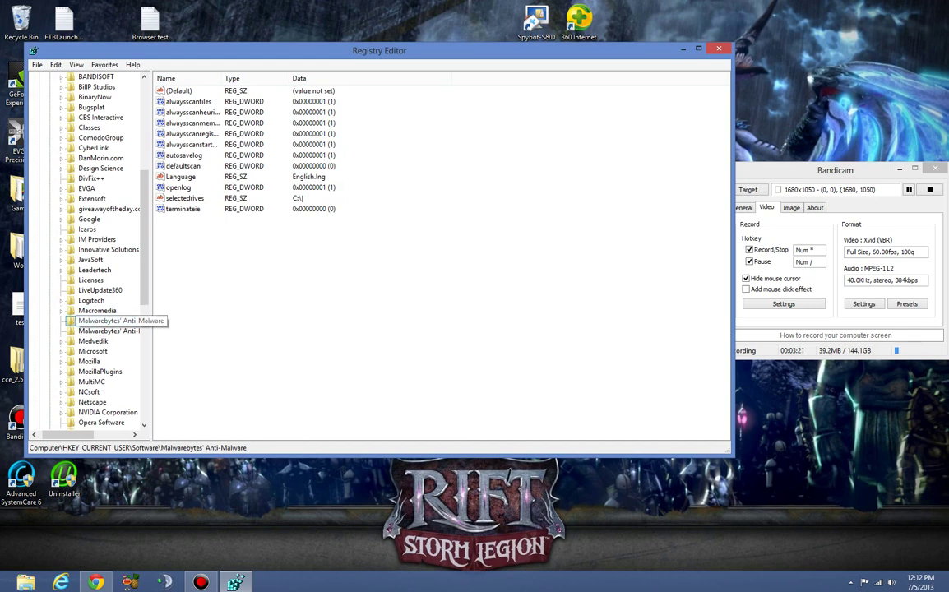
right_click(97, 321)
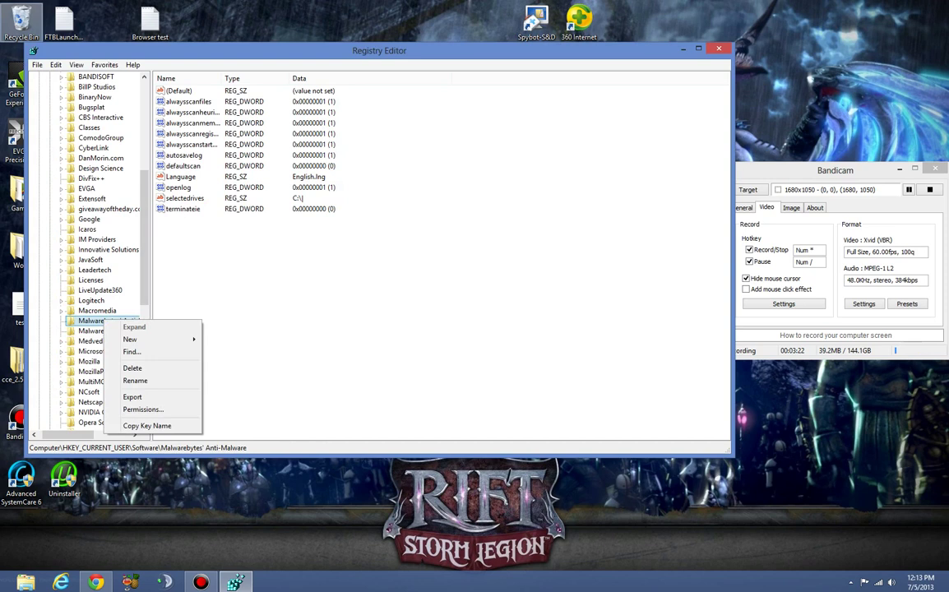
double_click(21, 21)
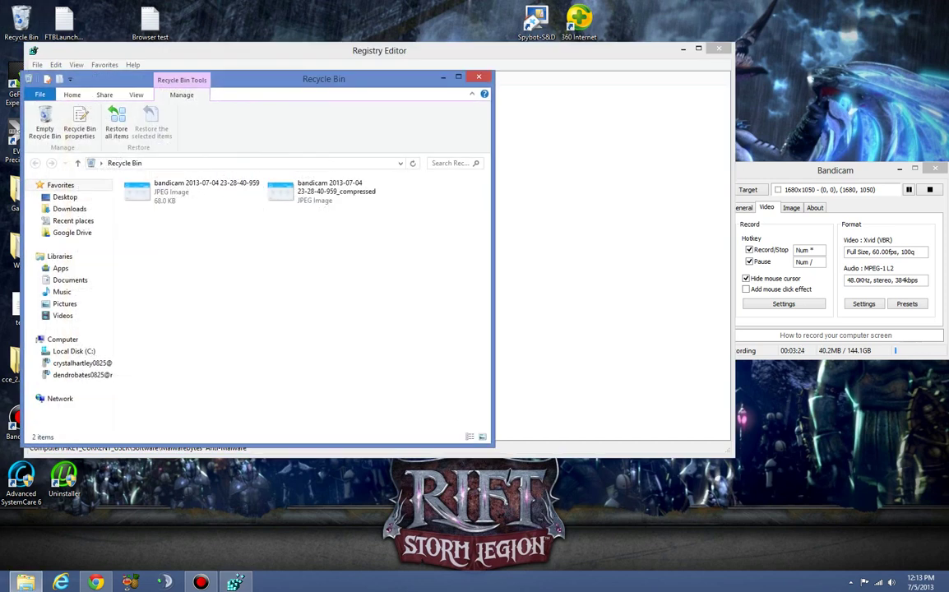
click(479, 76)
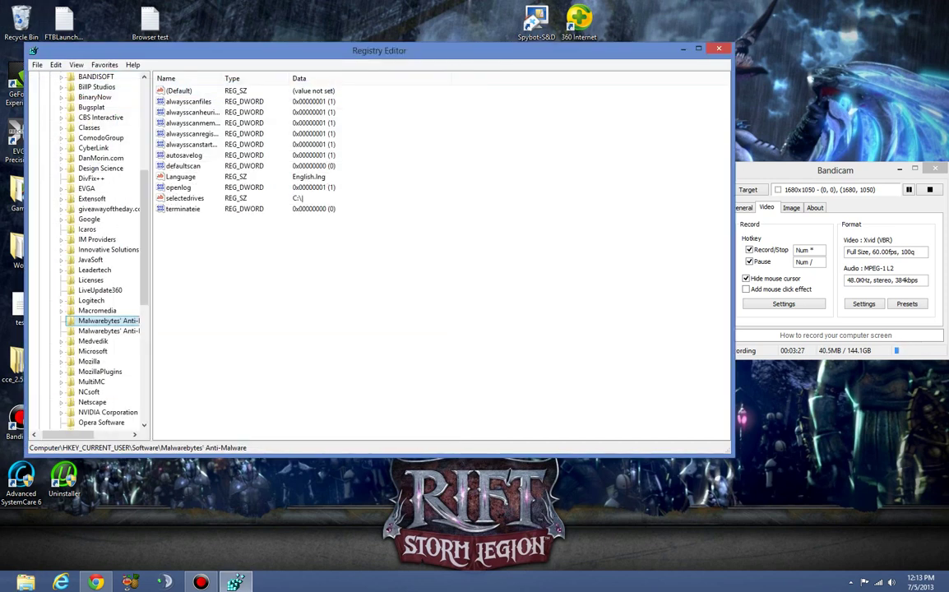
Delete the Malwarebytes' Anti-Malware and Malwarebytes' Anti-Malware (portable) keys
right_click(97, 321)
click(124, 370)
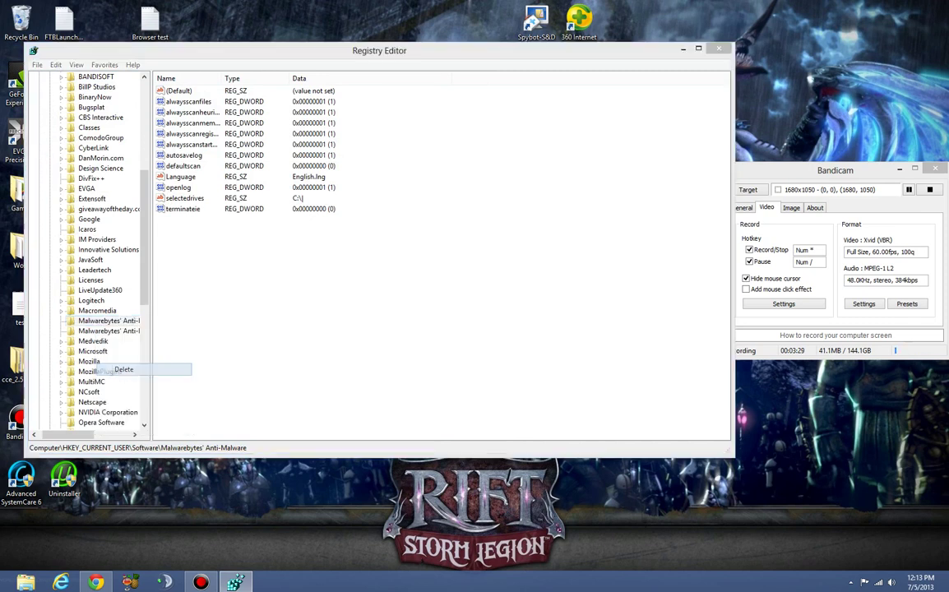
click(532, 288)
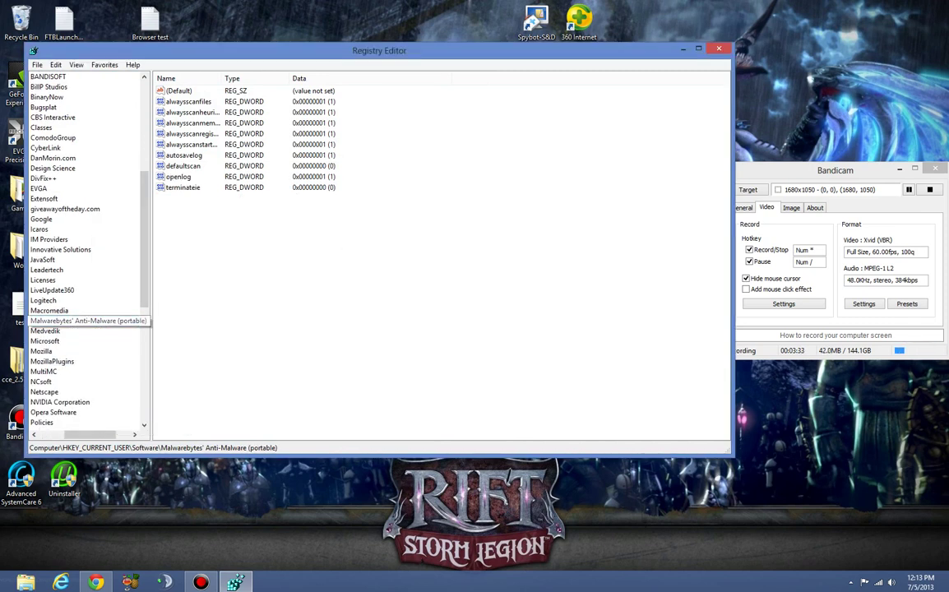
right_click(87, 321)
click(93, 369)
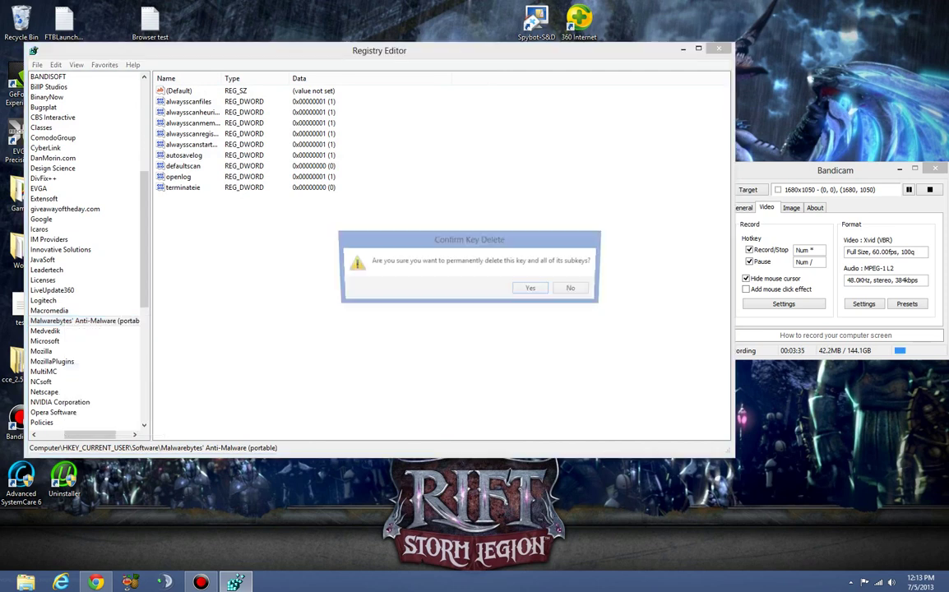
click(532, 289)
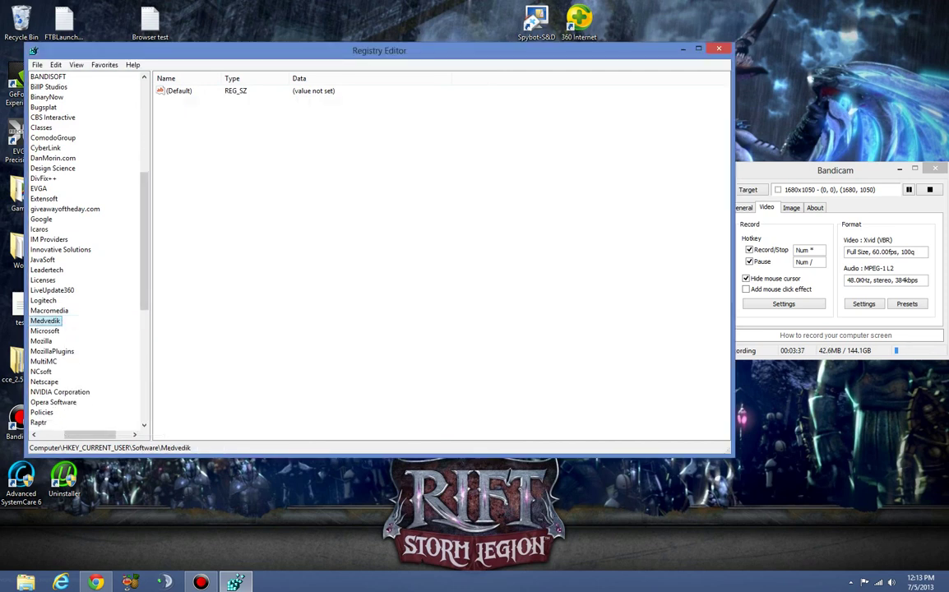
scroll(86, 247, left, 3)
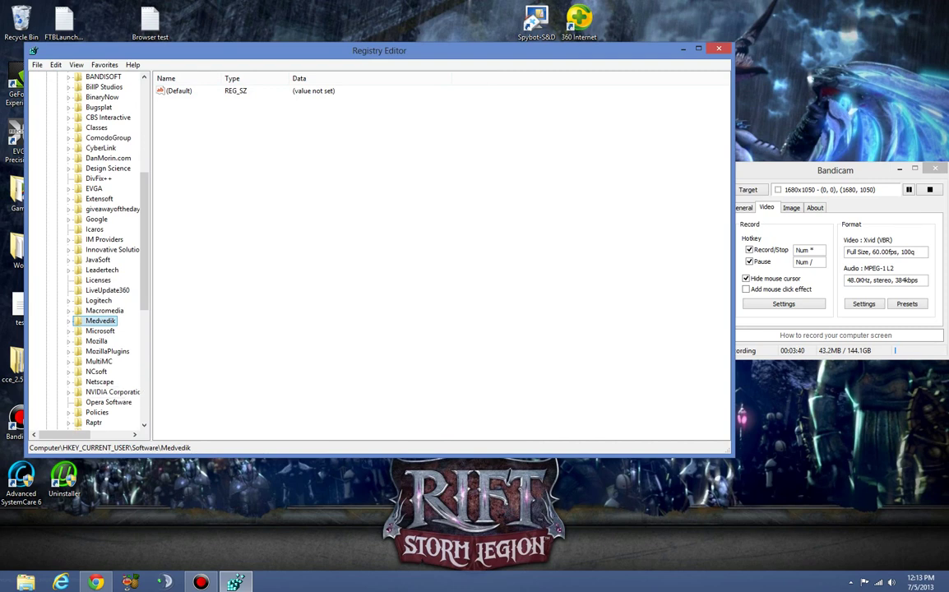
scroll(99, 247, down, 2)
scroll(98, 247, down, 2)
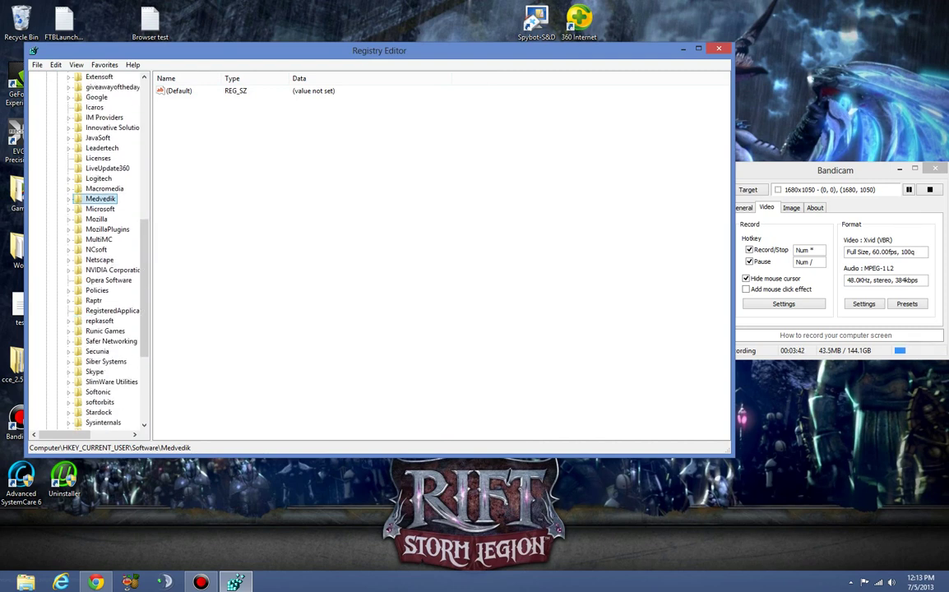
Delete the SlimWare Utilities Inc key
click(115, 382)
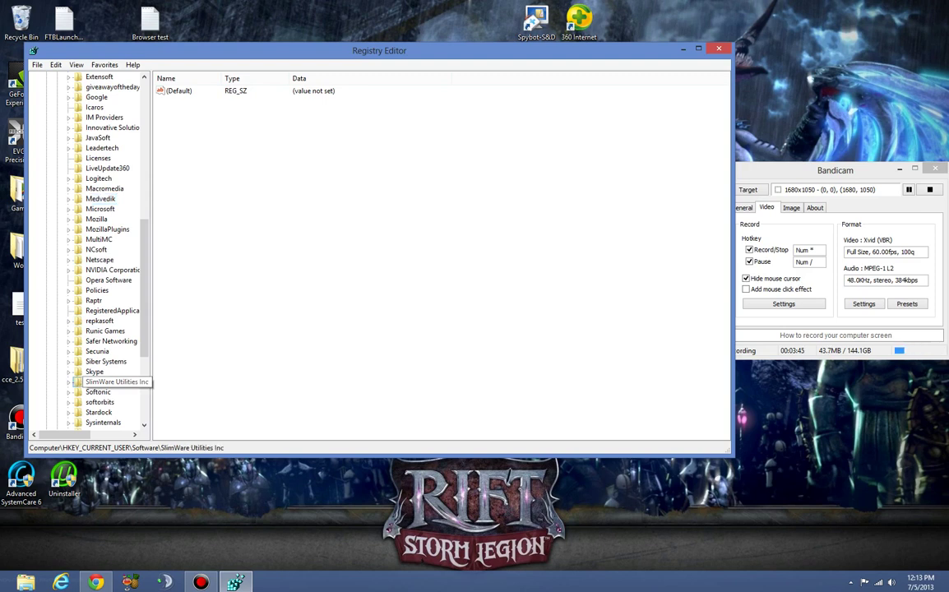
right_click(115, 382)
click(123, 385)
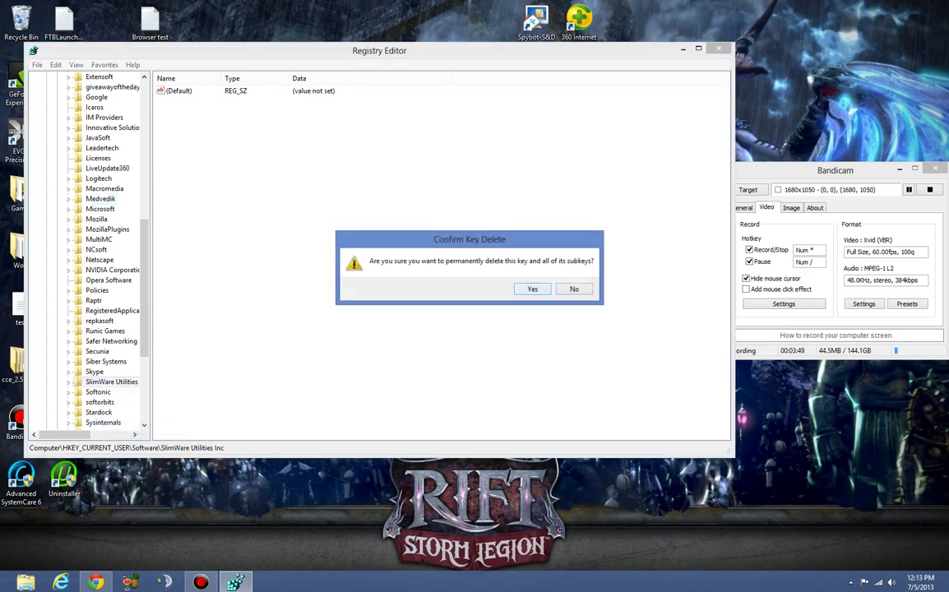
key(Return)
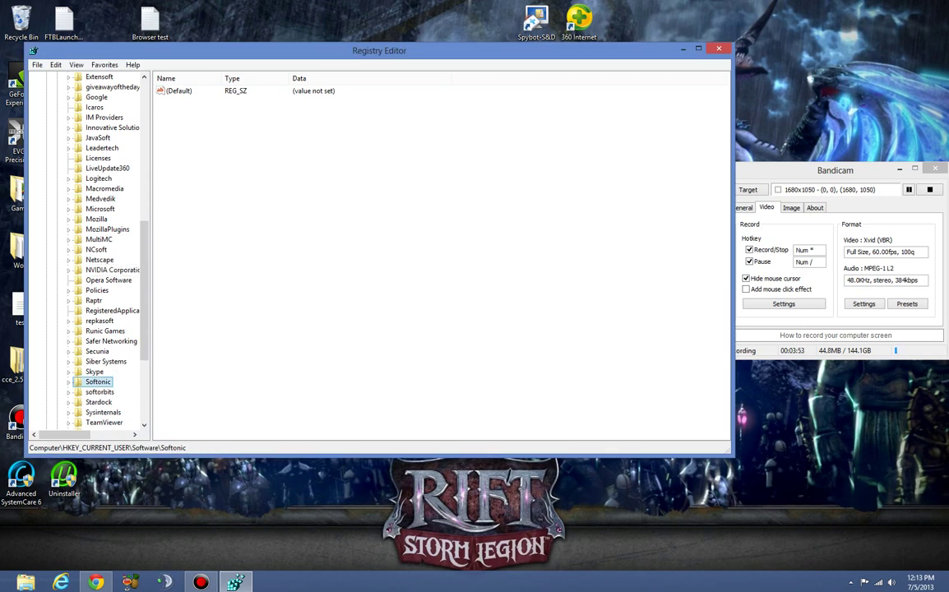
scroll(98, 247, down, 2)
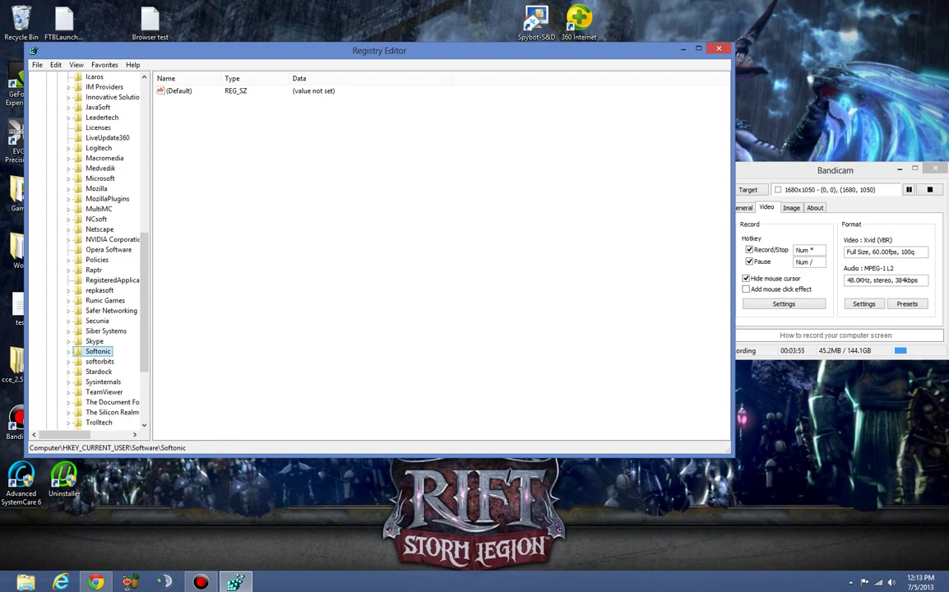
scroll(99, 247, down, 2)
scroll(99, 246, down, 2)
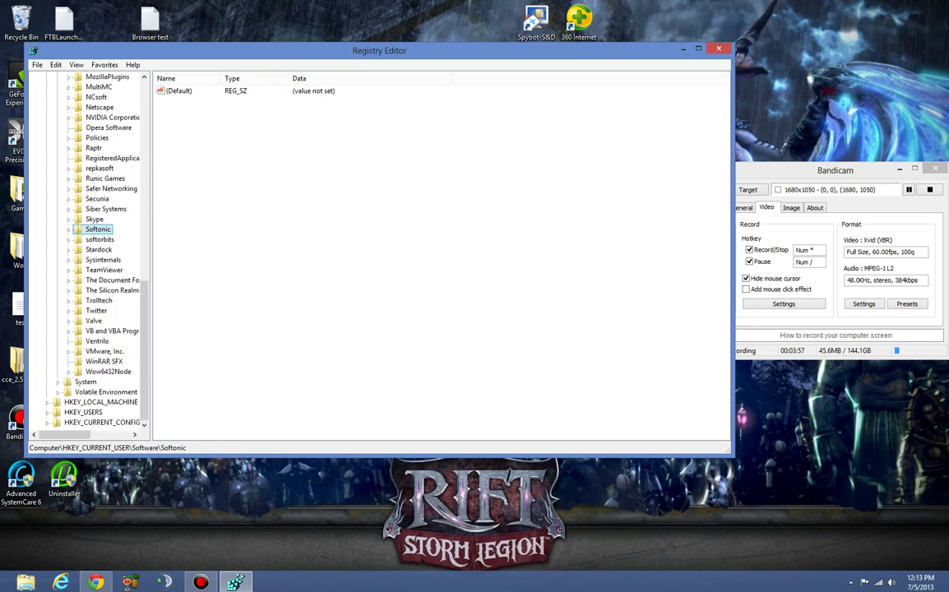
Delete the VMware, Inc. key and collapse the HKEY_CURRENT_USER Software branch
click(105, 351)
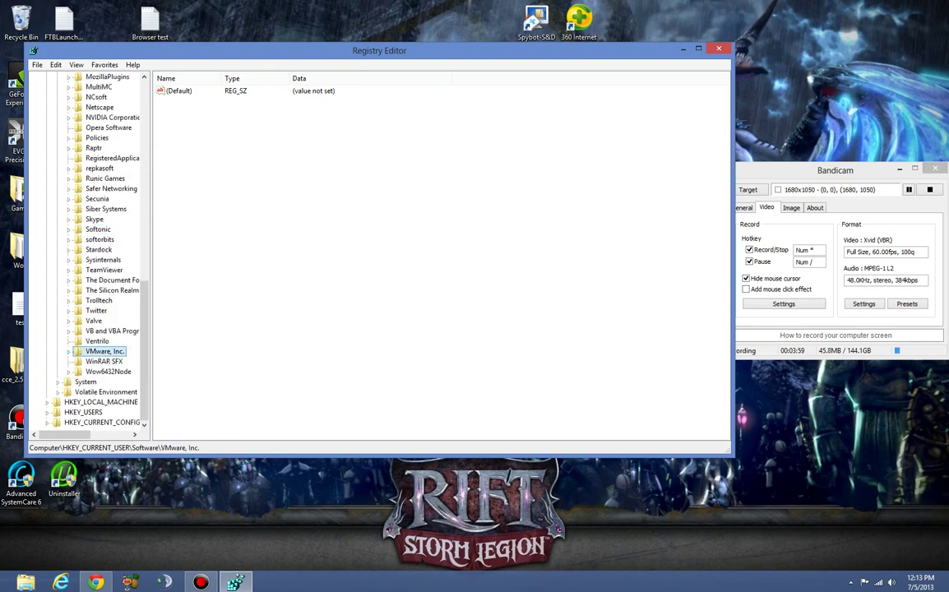
double_click(104, 351)
right_click(104, 351)
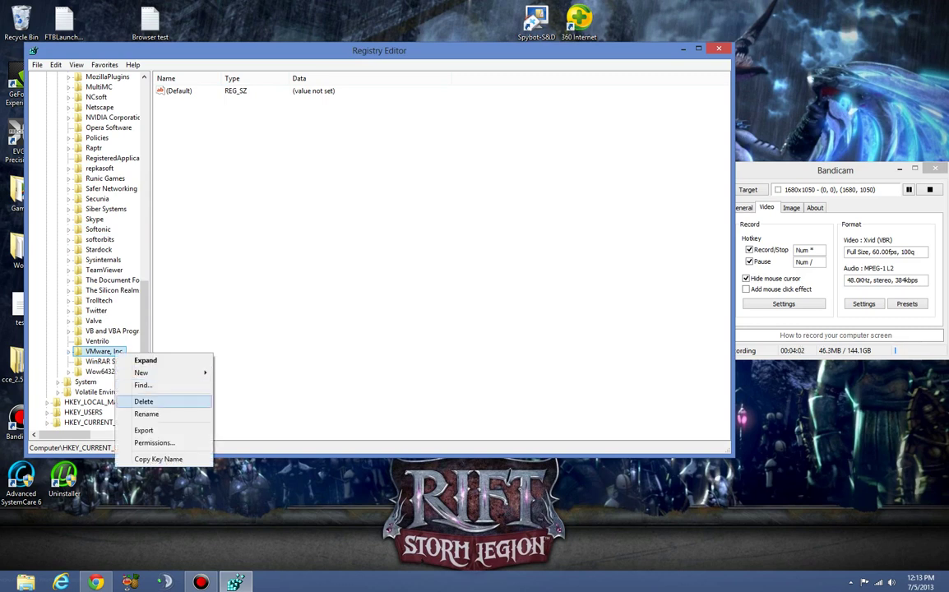
click(132, 361)
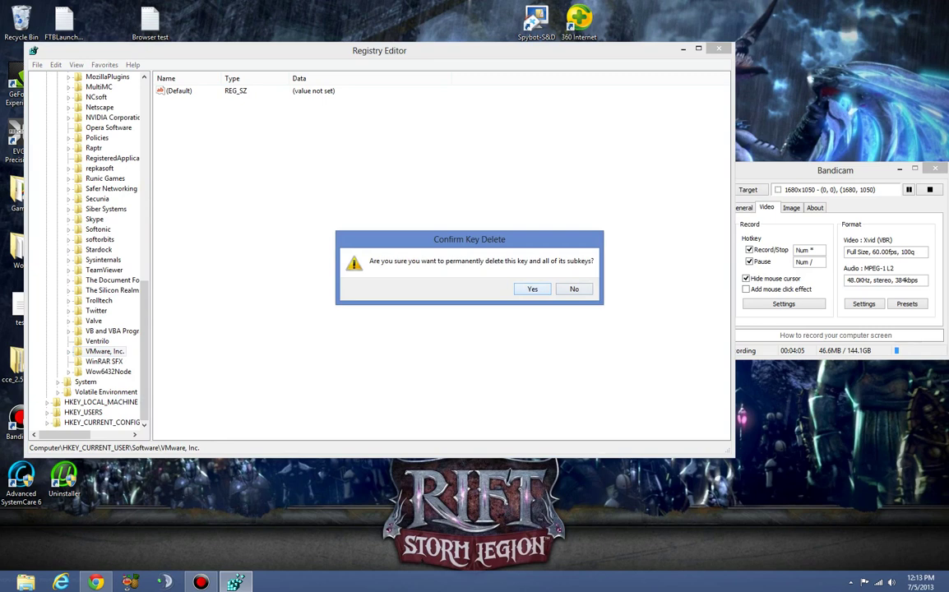
click(532, 288)
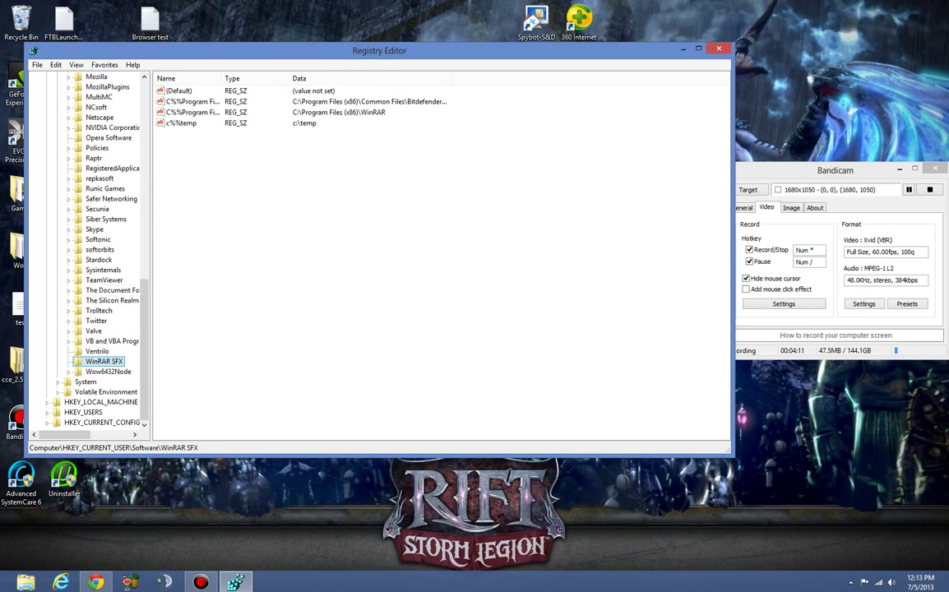
scroll(107, 288, up, 10)
scroll(107, 247, up, 3)
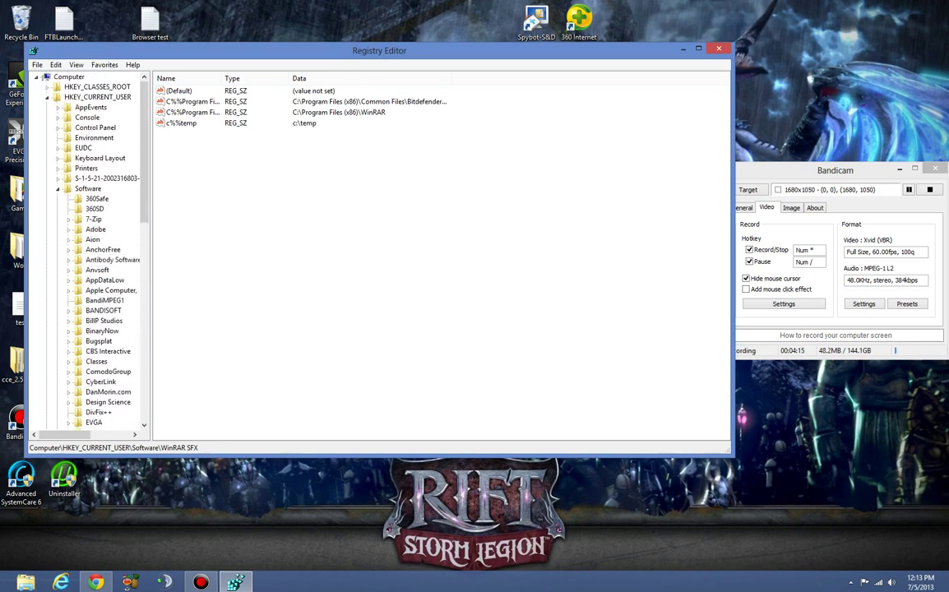
click(96, 361)
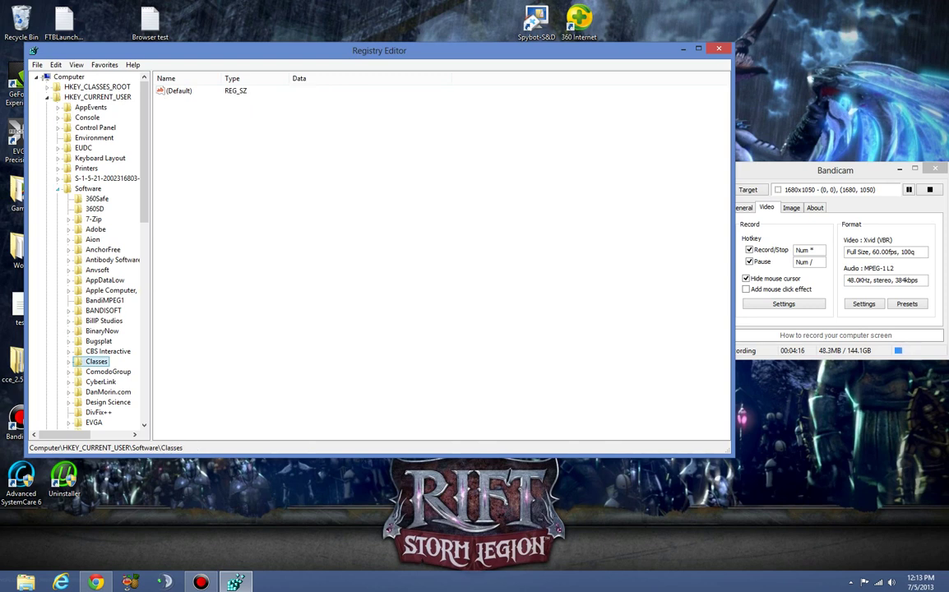
double_click(88, 188)
Expand HKEY_LOCAL_MACHINE\SOFTWARE and delete the SUPERAntiSpyware.com key
double_click(97, 97)
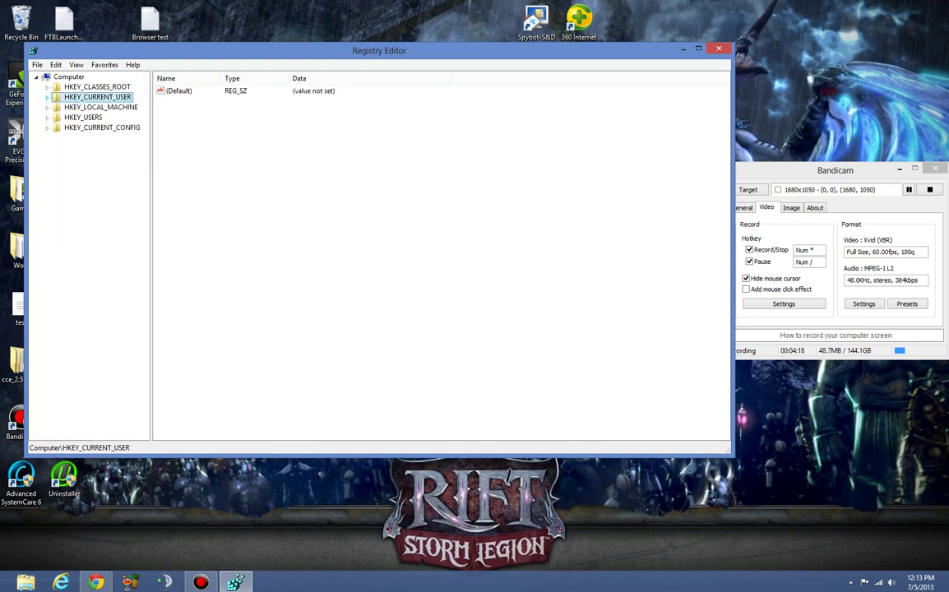
click(47, 107)
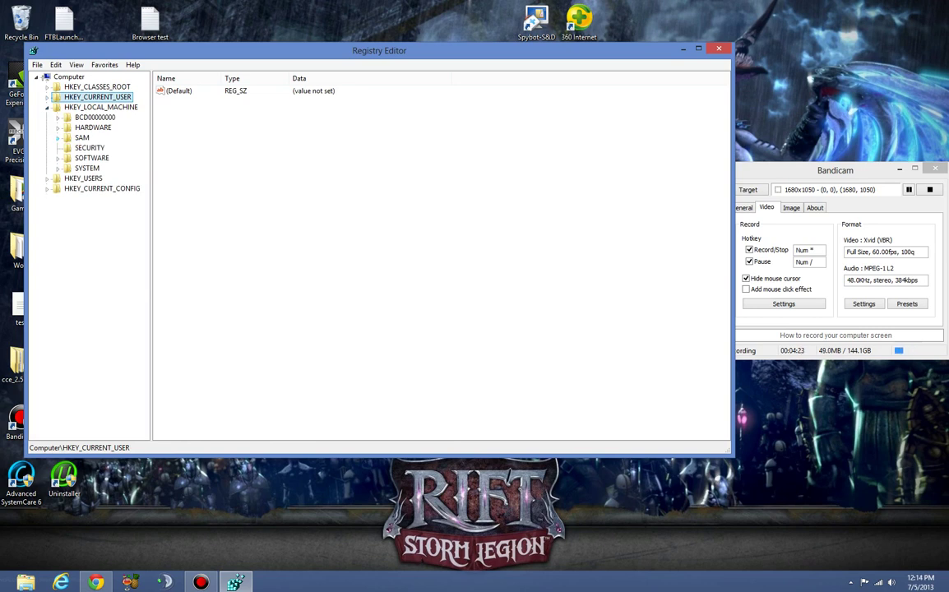
click(57, 157)
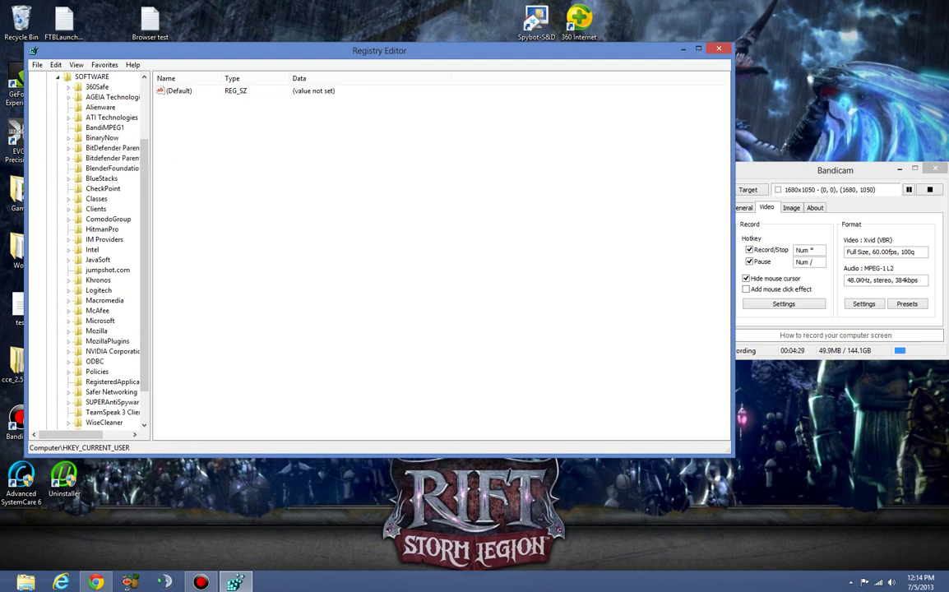
scroll(91, 246, down, 2)
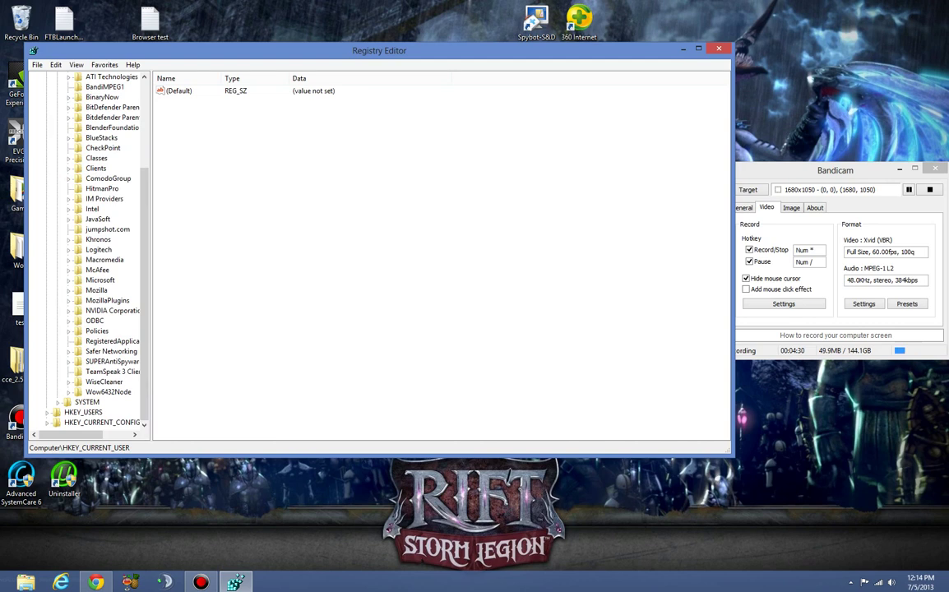
click(111, 361)
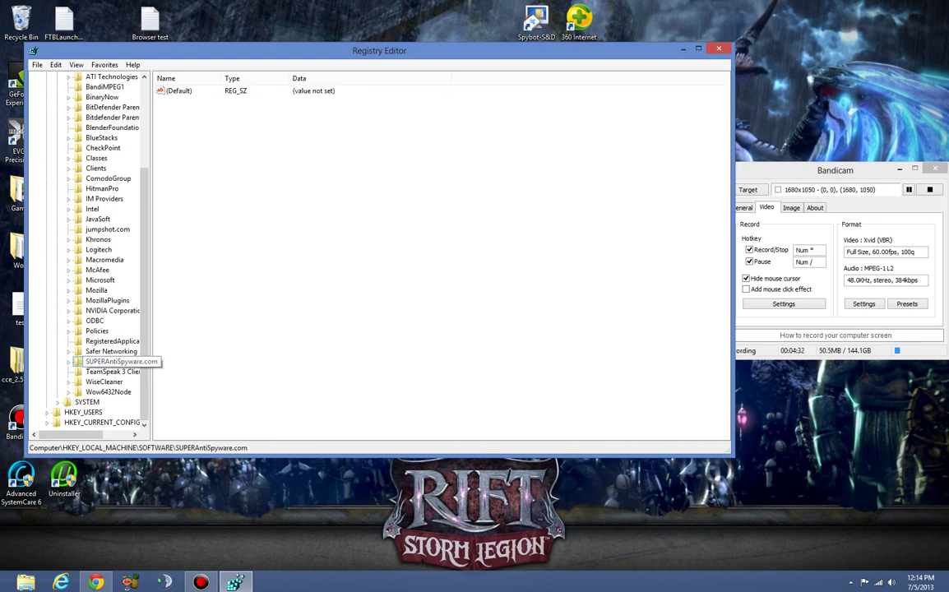
right_click(111, 361)
click(123, 403)
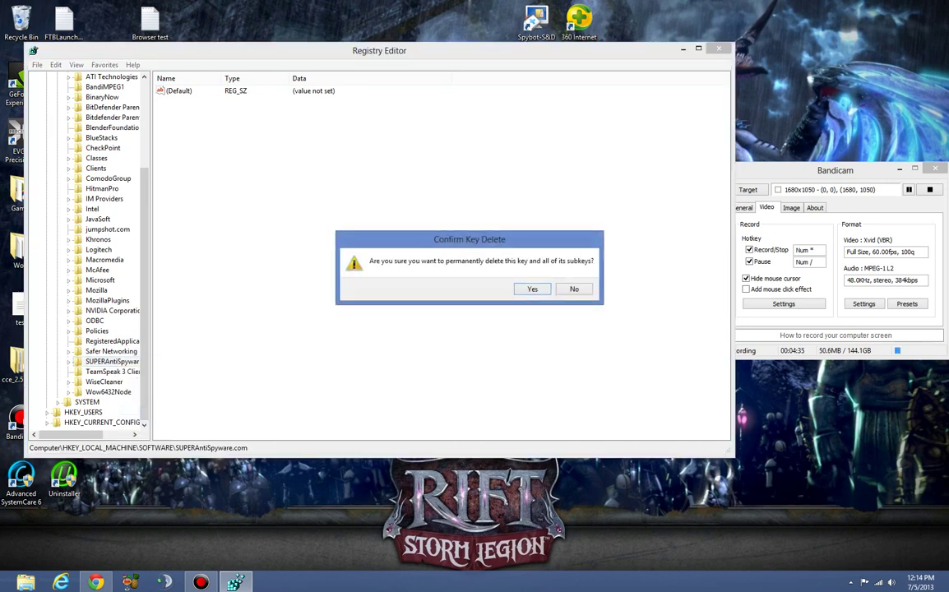
click(532, 289)
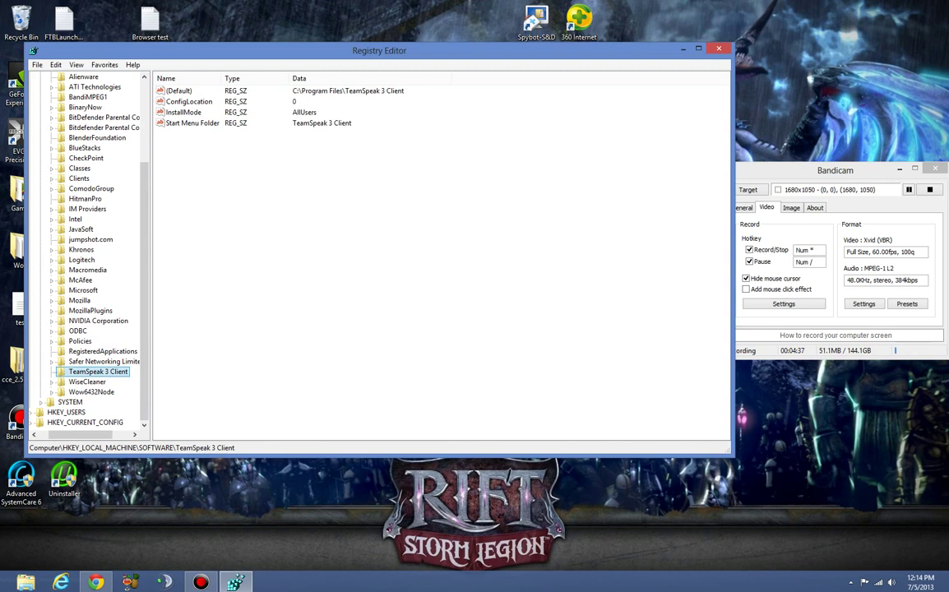
Keep the WiseCleaner key and delete the McAfee key
key(Down)
right_click(87, 382)
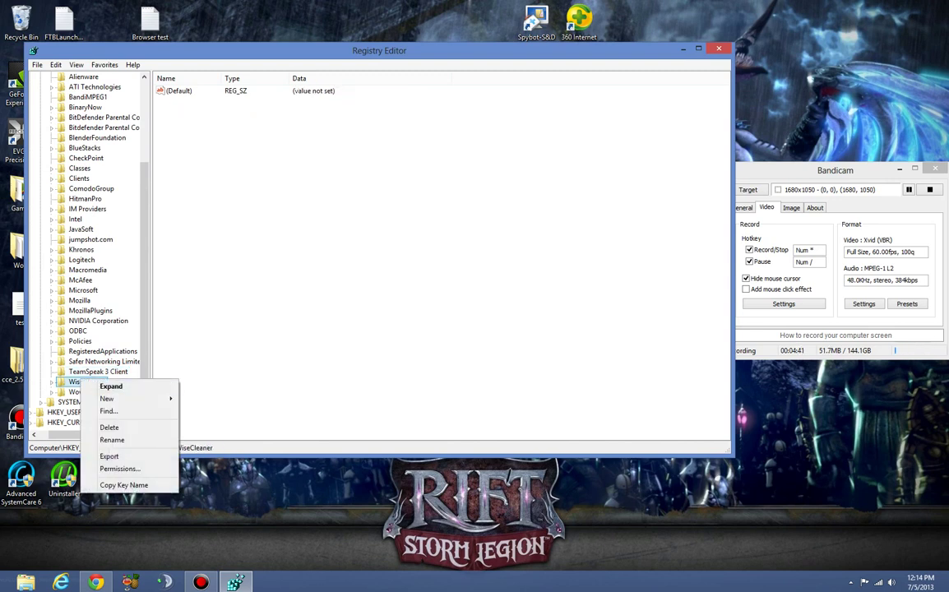
key(Escape)
scroll(90, 247, up, 1)
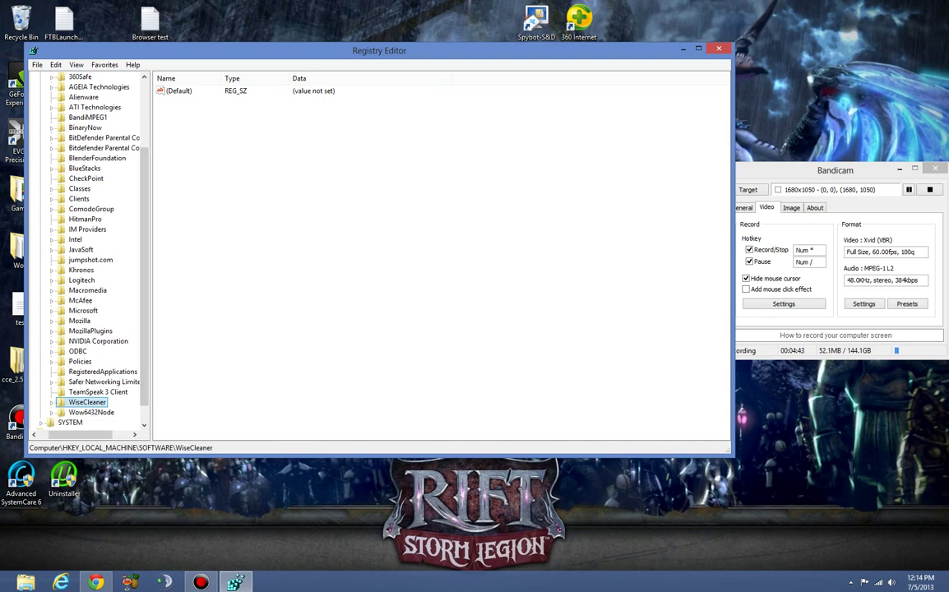
click(80, 300)
right_click(80, 300)
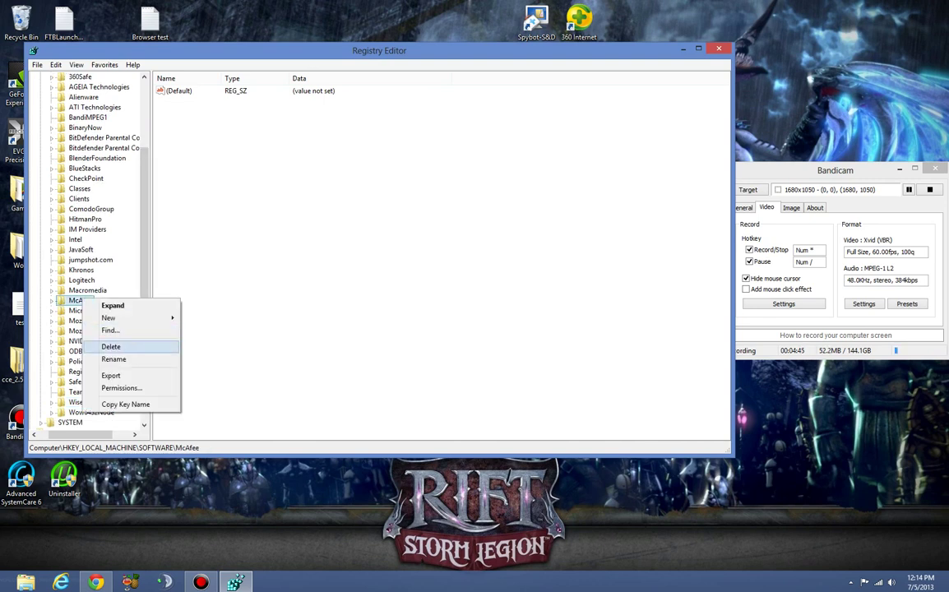
click(110, 347)
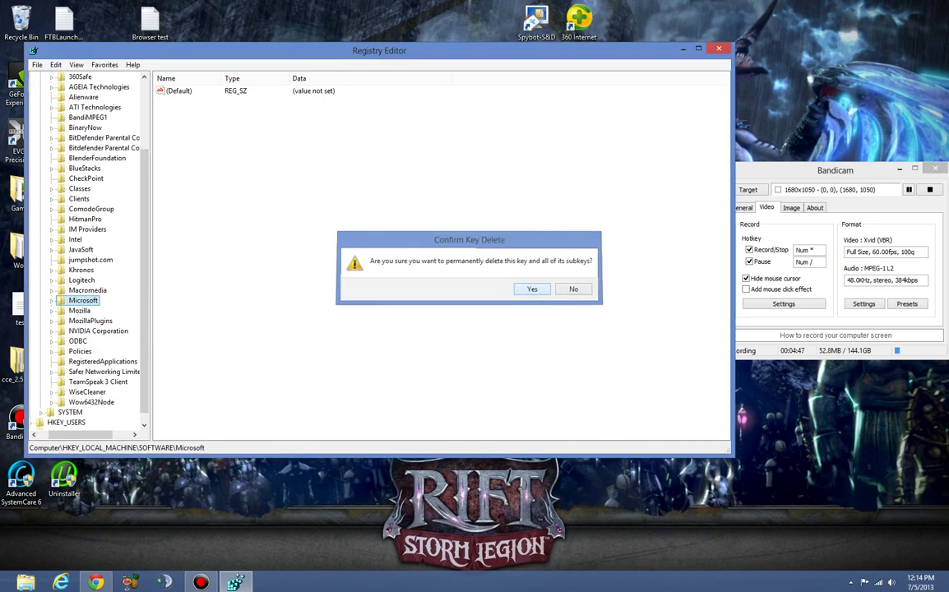
click(533, 288)
scroll(82, 247, up, 1)
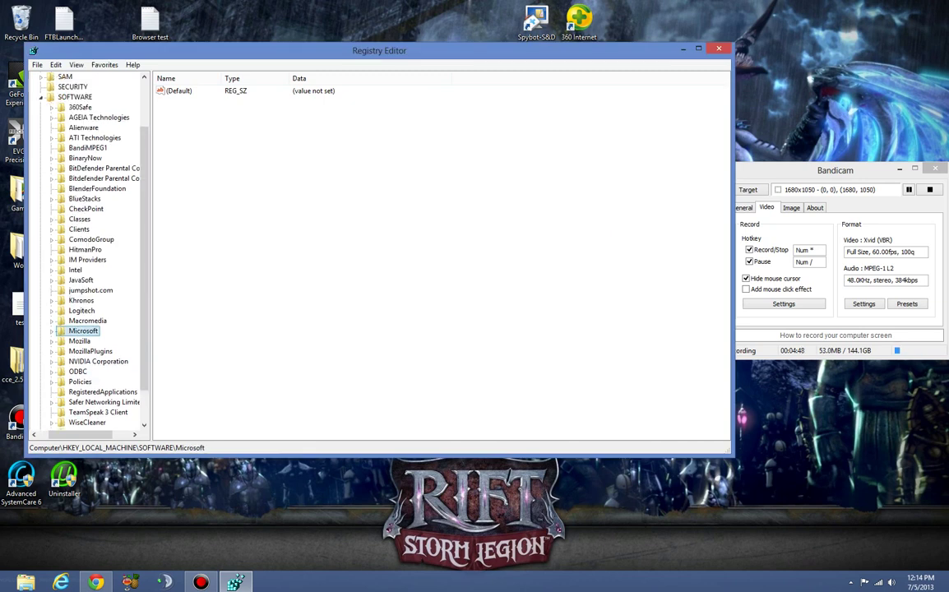
Delete the HitmanPro key from HKEY_LOCAL_MACHINE\SOFTWARE and collapse the SOFTWARE branch
click(85, 249)
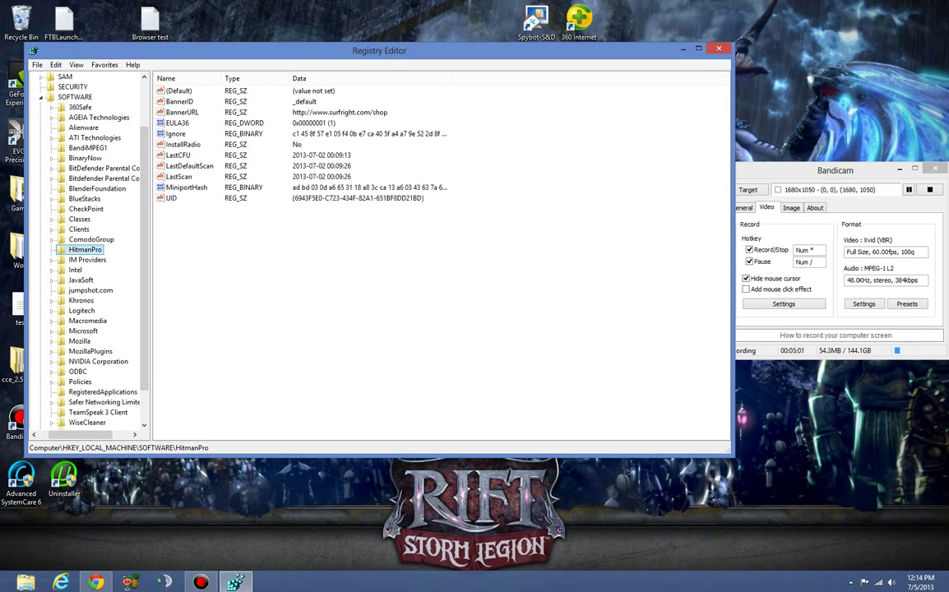
right_click(85, 249)
click(103, 267)
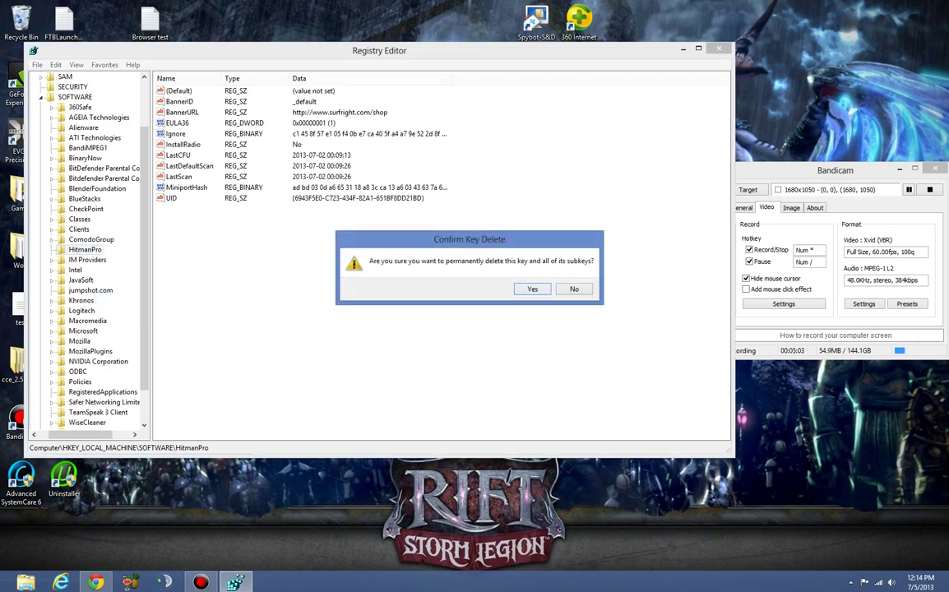
key(Return)
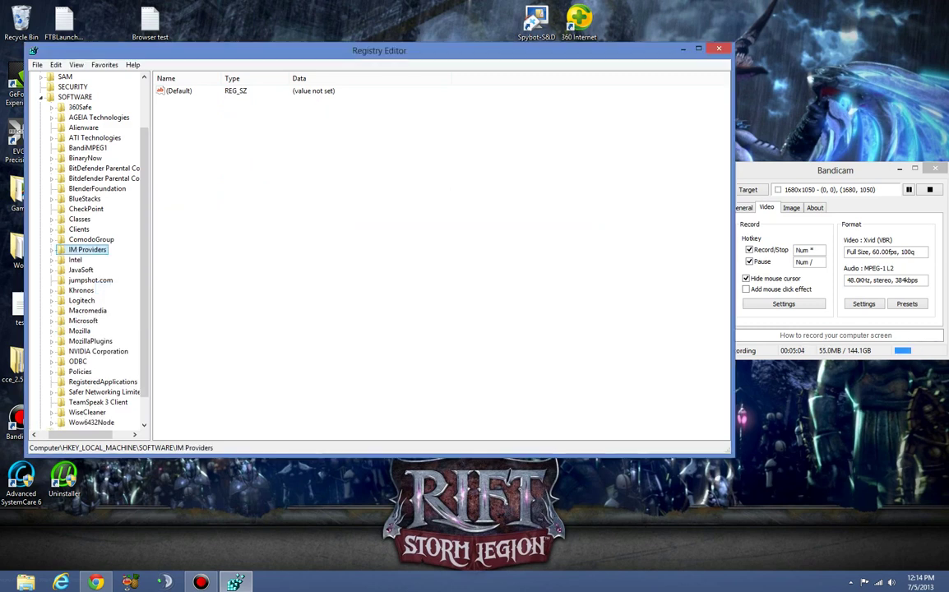
scroll(91, 247, up, 3)
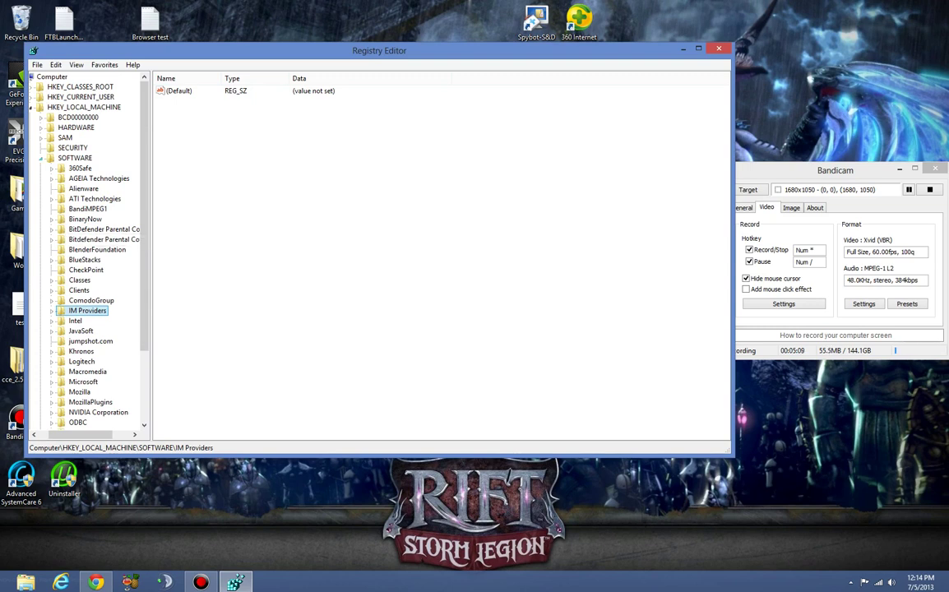
key(Left)
key(Left)
key(Left)
key(Left)
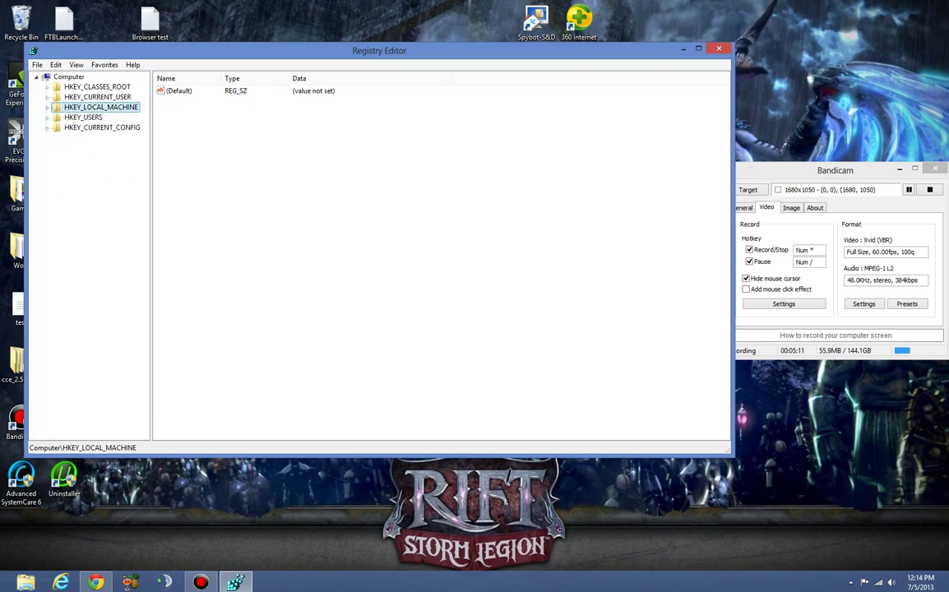
click(46, 117)
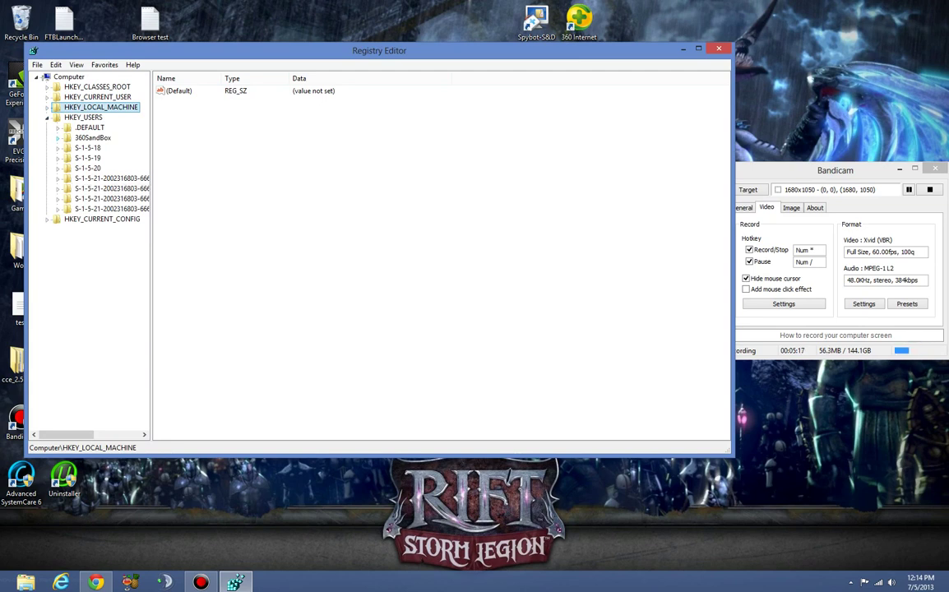
click(57, 128)
click(47, 117)
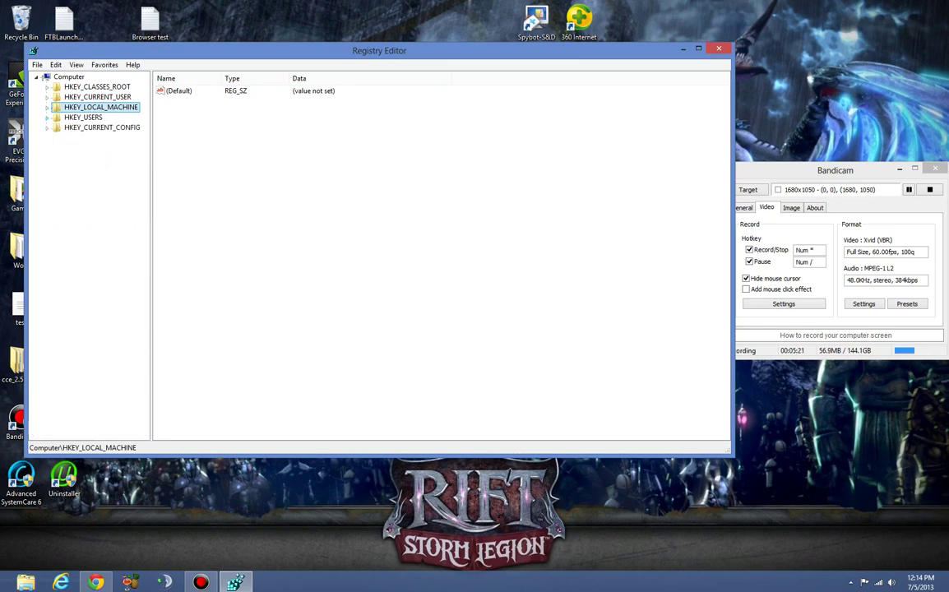
click(46, 128)
click(58, 137)
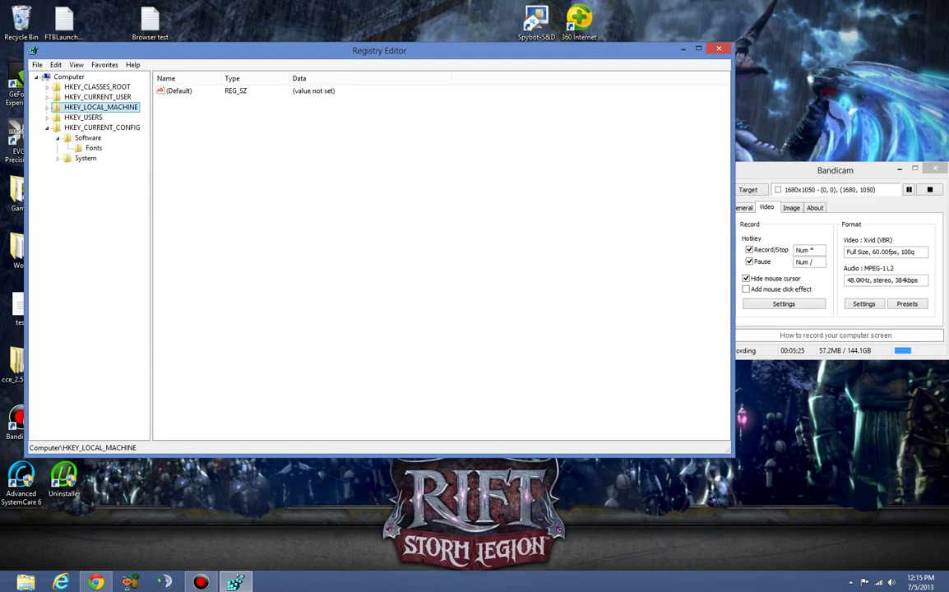
click(93, 148)
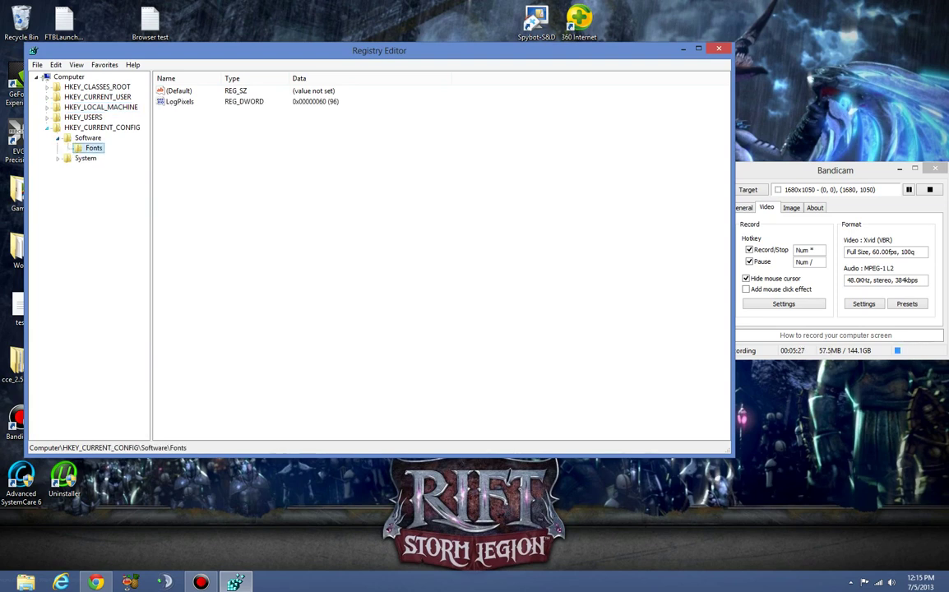
click(47, 128)
click(37, 64)
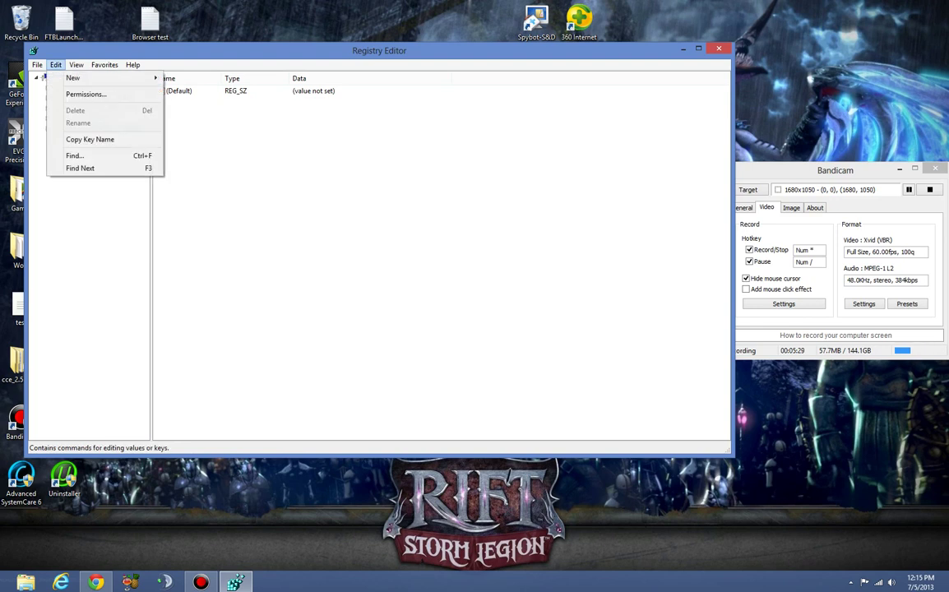
key(Escape)
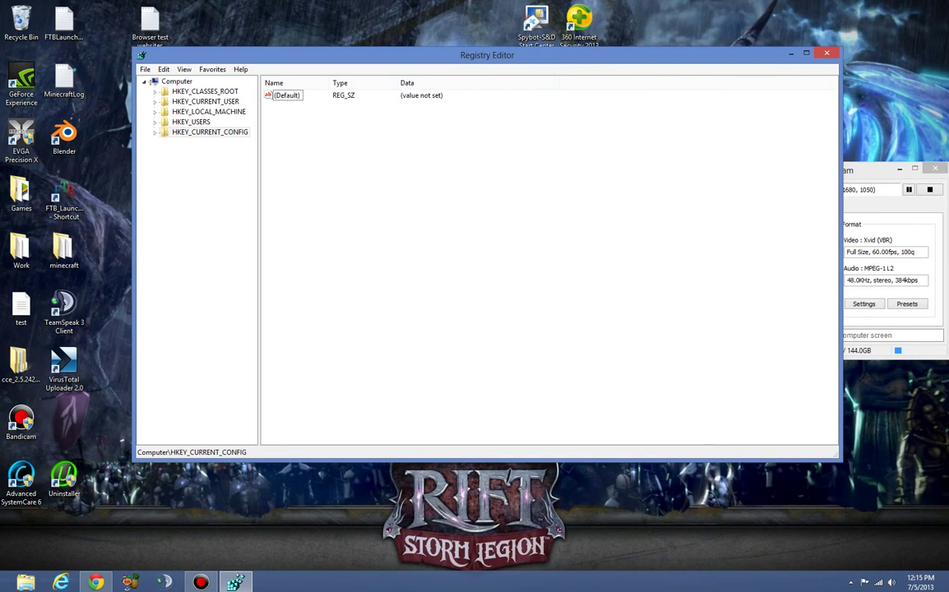
Collapse and re-expand the Computer root, browse the menus, then drag the window partly off-screen left
click(177, 81)
key(Left)
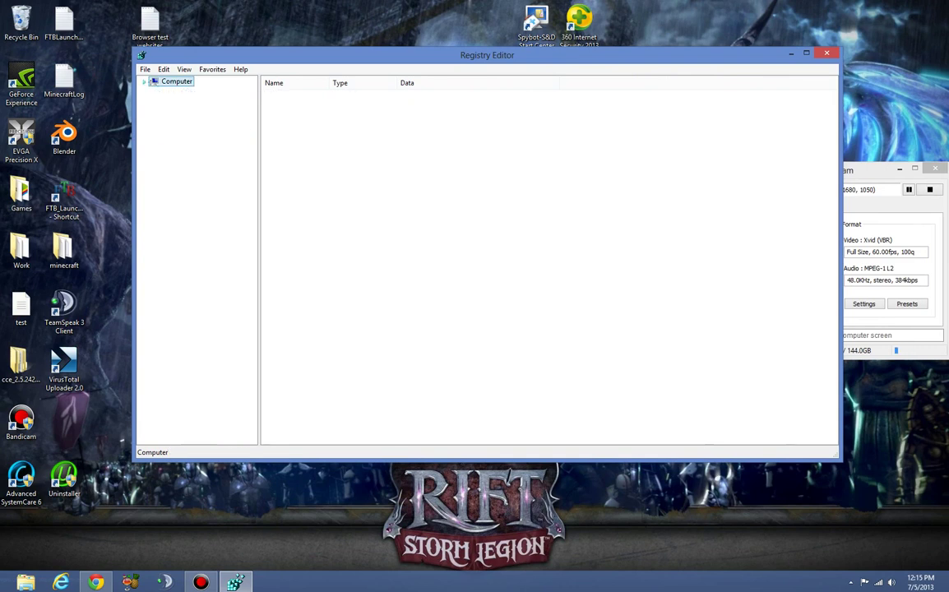
key(Right)
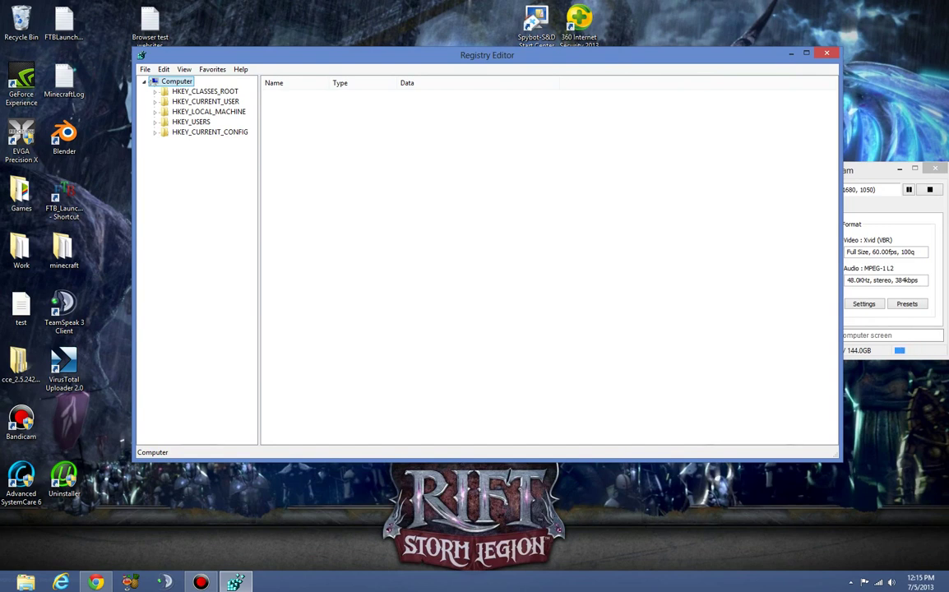
click(145, 69)
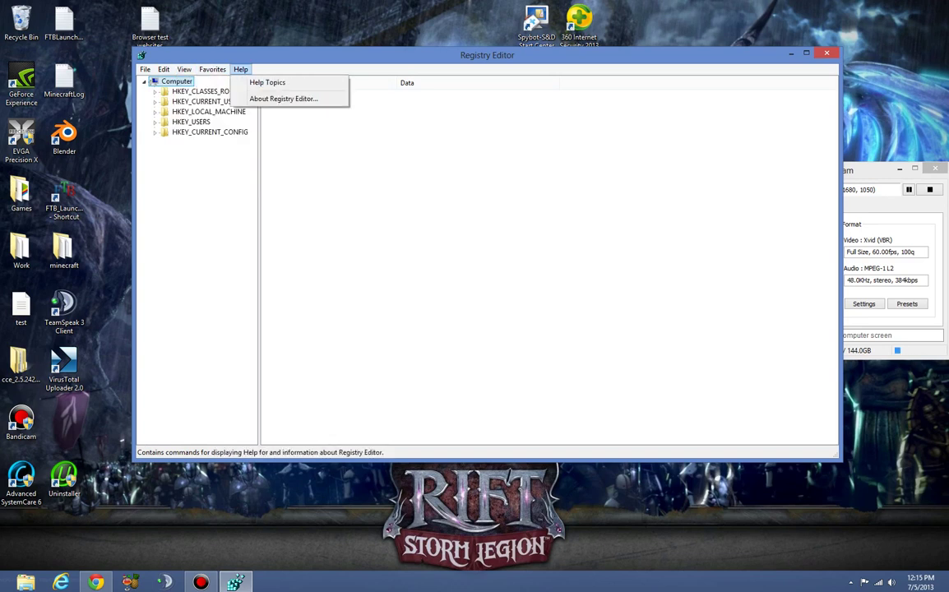
key(Escape)
drag(487, 56, 295, 55)
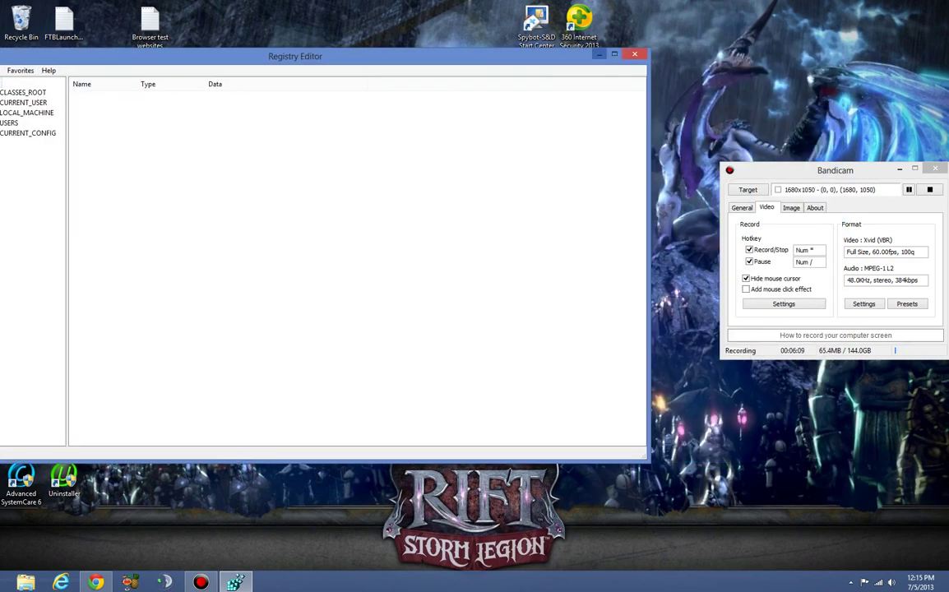